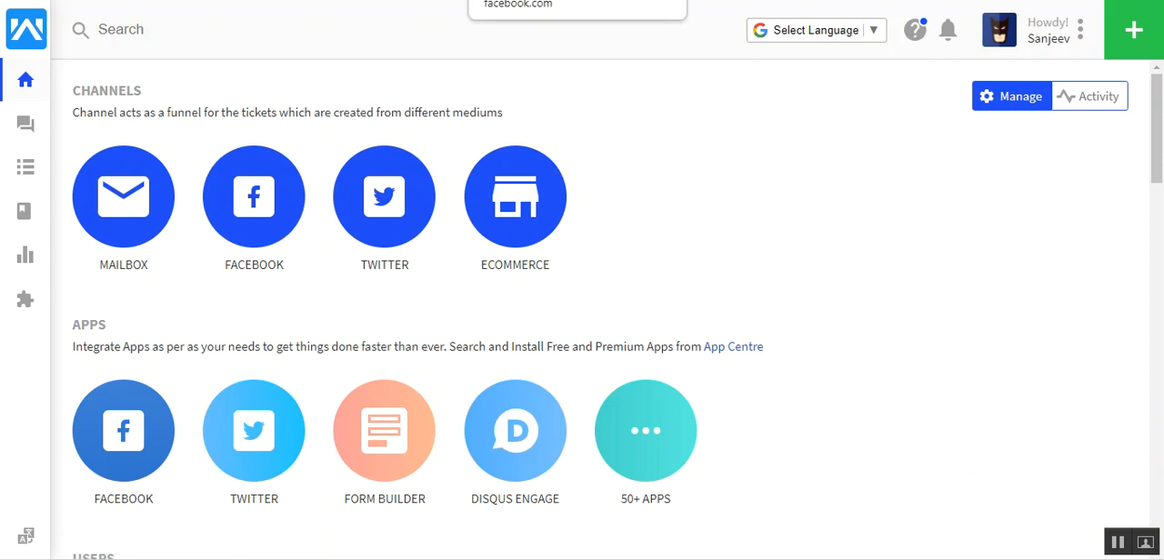
Switch to Facebook and view the Business Page from the list of managed pages
{"action": "left_click", "coordinate": [564, 0]}
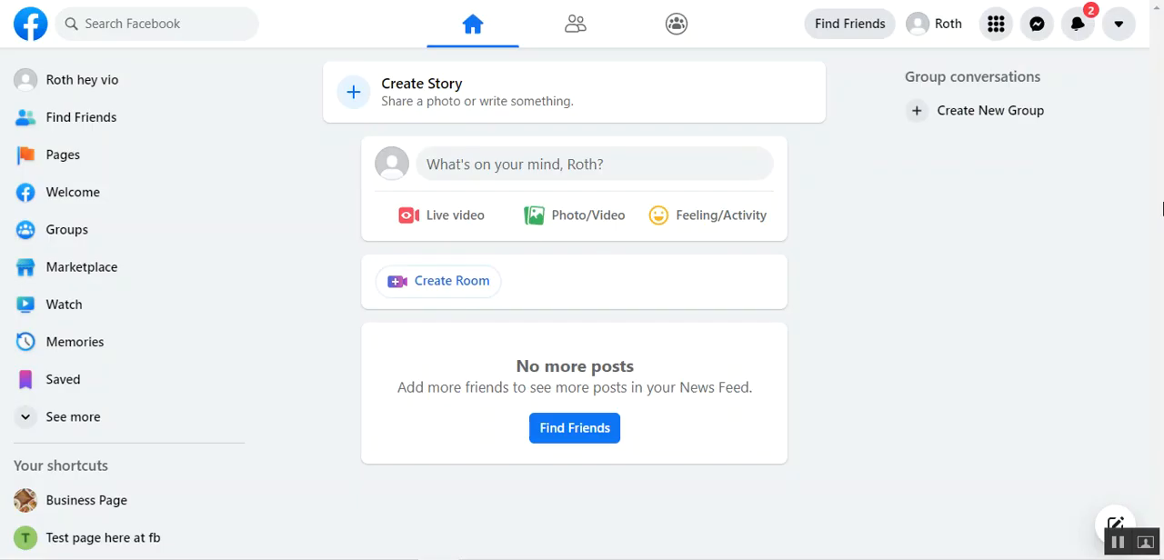
{"action": "left_click", "coordinate": [78, 164]}
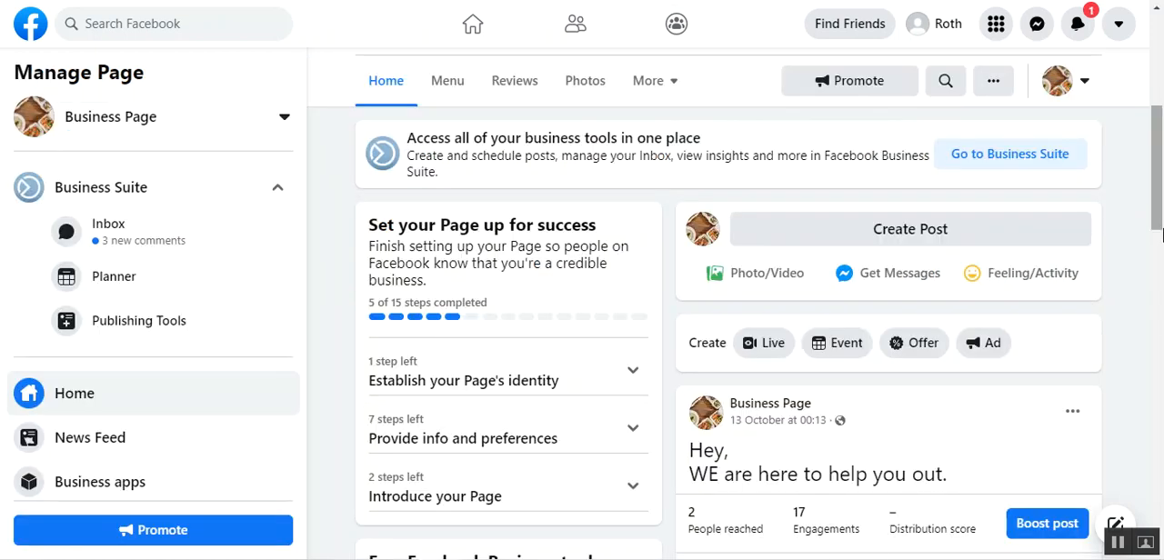
{"action": "scroll", "coordinate": [1157, 210], "scroll_direction": "up", "scroll_amount": 1}
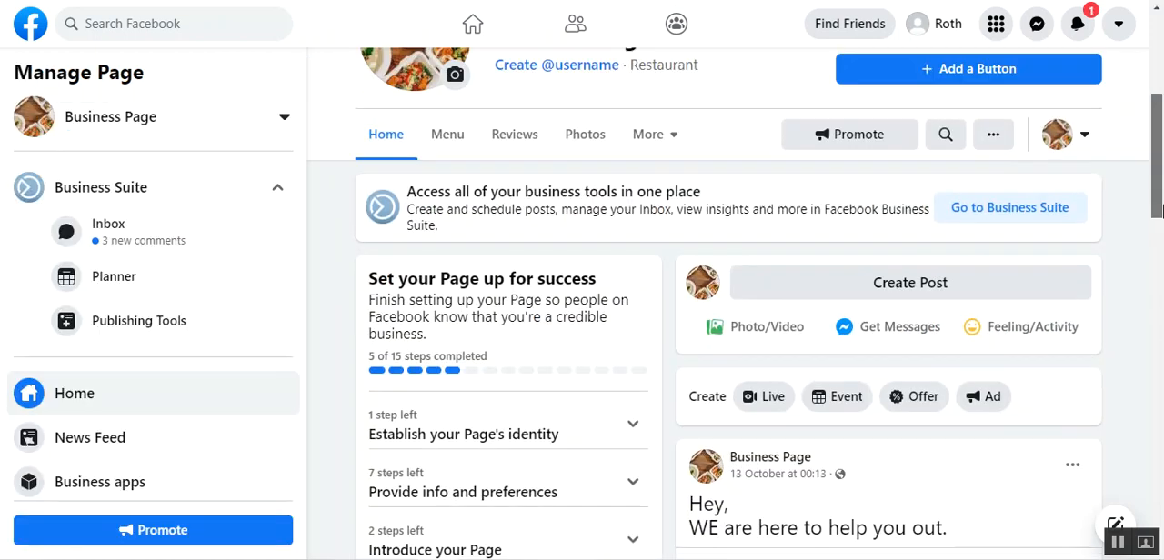
{"action": "left_click_drag", "start_coordinate": [1157, 209], "coordinate": [1161, 173]}
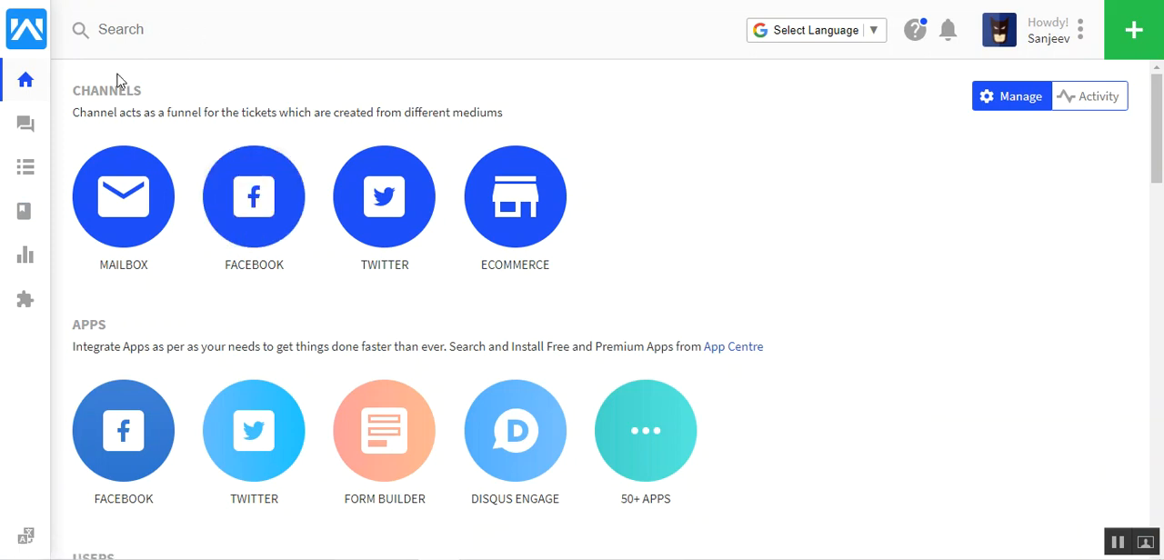
Switch to UVdesk and open the Facebook channel's app configuration in a new browser tab
{"action": "right_click", "coordinate": [241, 233]}
{"action": "left_click", "coordinate": [312, 242]}
{"action": "left_click", "coordinate": [214, 1]}
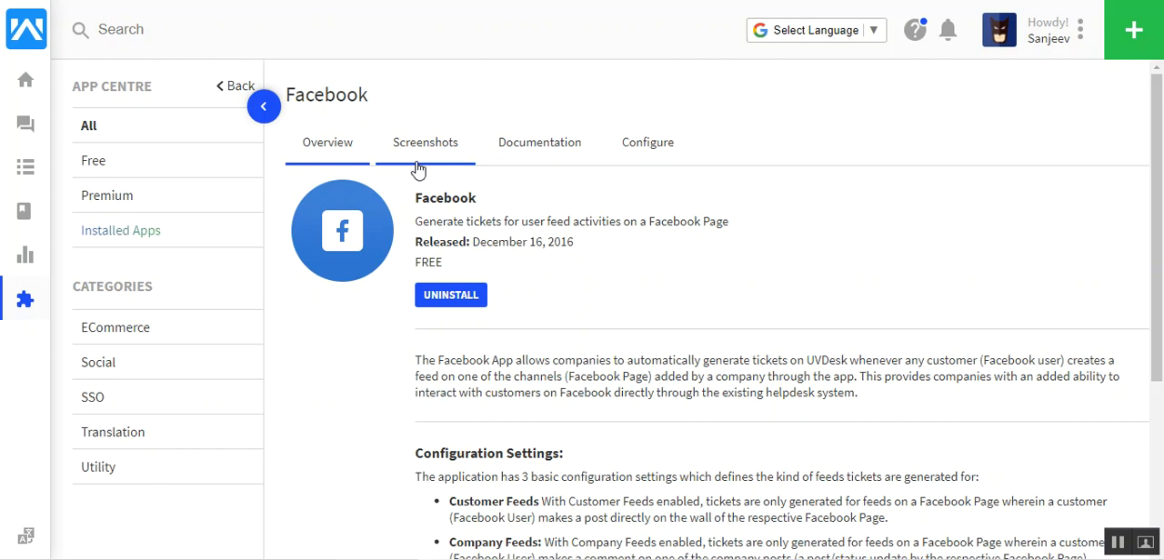
{"action": "left_click", "coordinate": [636, 153]}
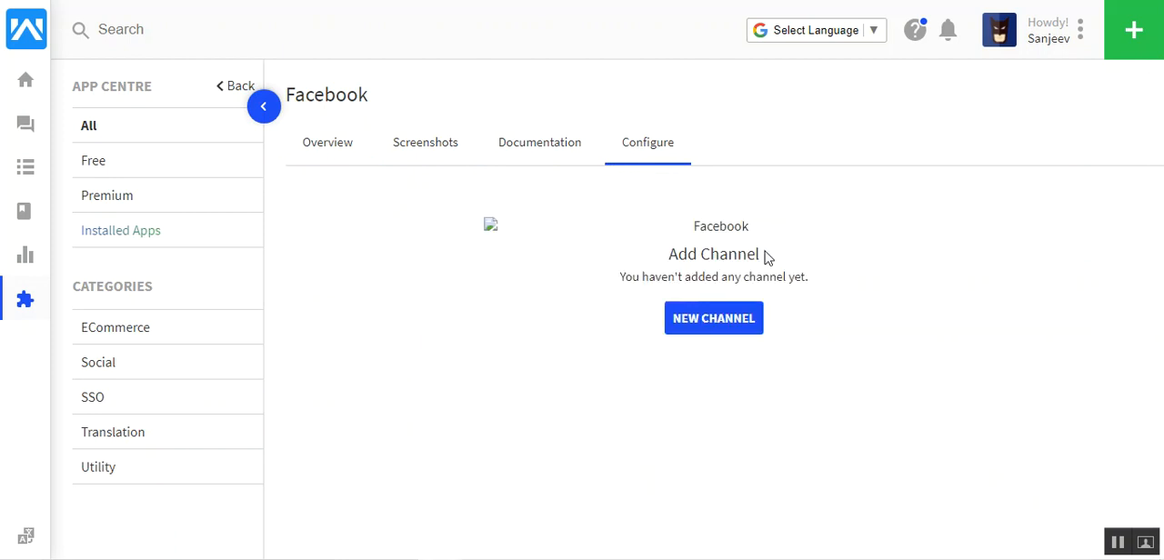
Start a new Facebook channel and log in with Facebook, continuing with the previously linked account settings
{"action": "left_click", "coordinate": [717, 322]}
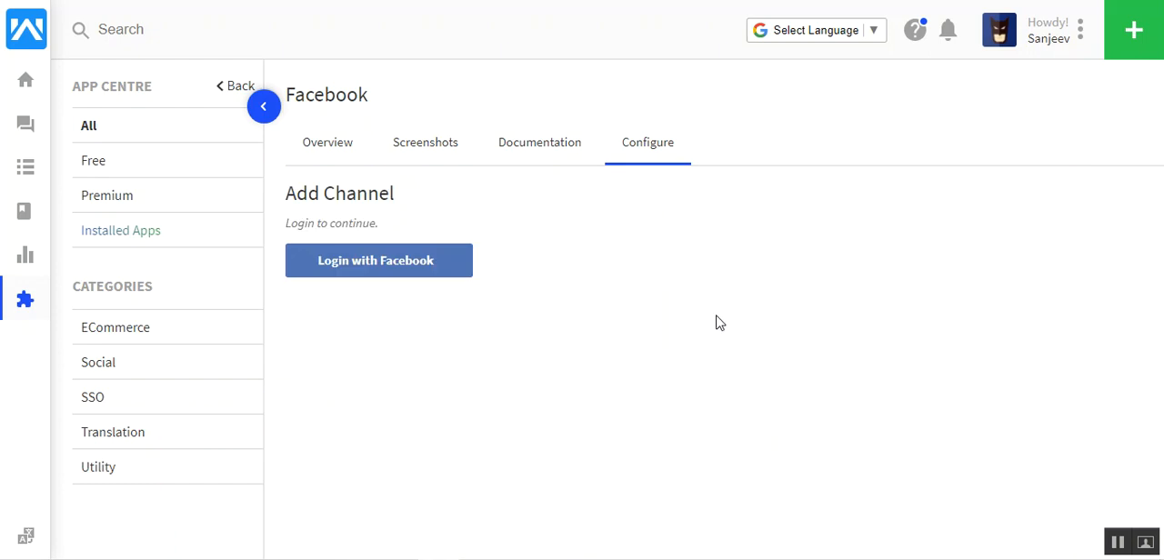
{"action": "left_click", "coordinate": [358, 274]}
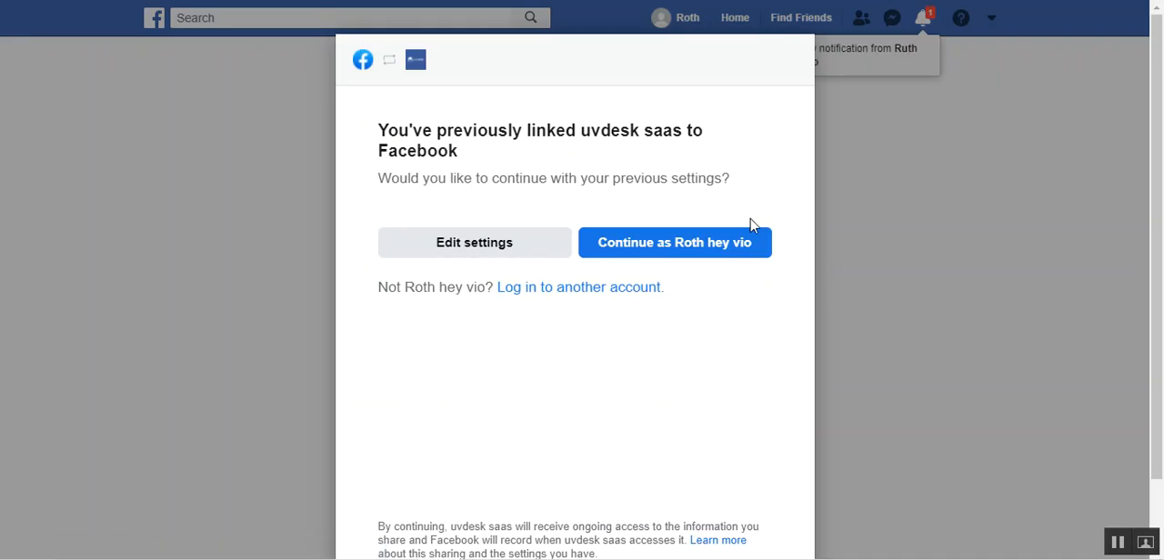
{"action": "left_click", "coordinate": [678, 243]}
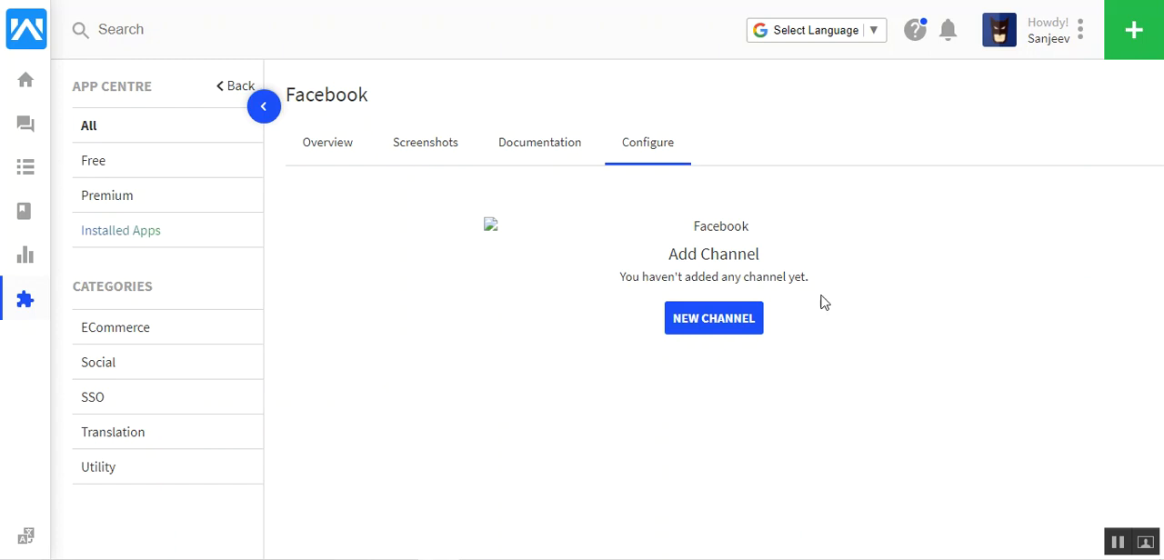
Integrate the Facebook page Business Page as a new channel
{"action": "left_click", "coordinate": [715, 327]}
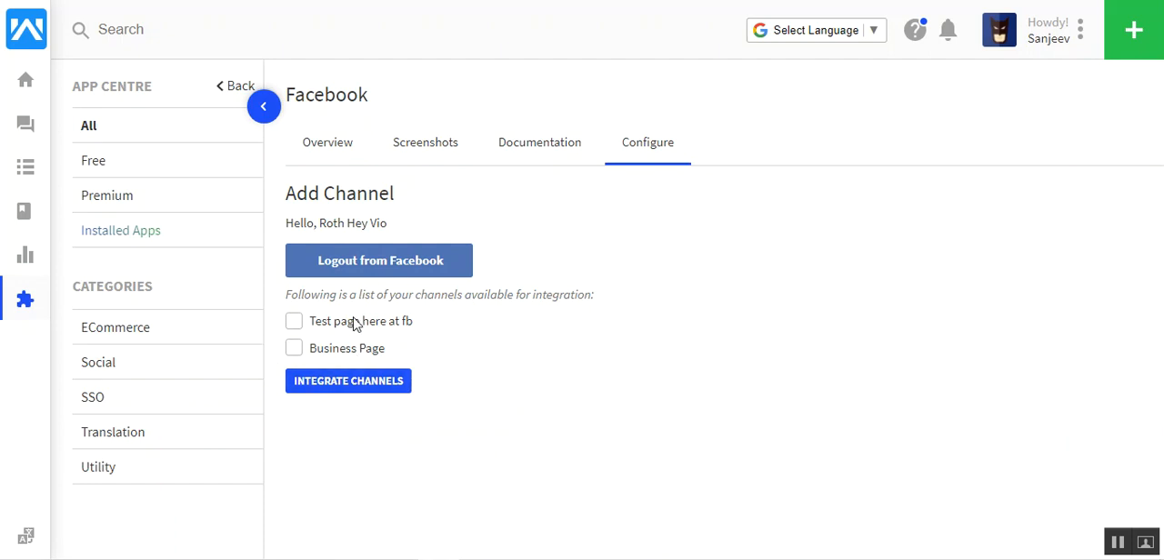
{"action": "left_click", "coordinate": [295, 350]}
{"action": "left_click", "coordinate": [382, 384]}
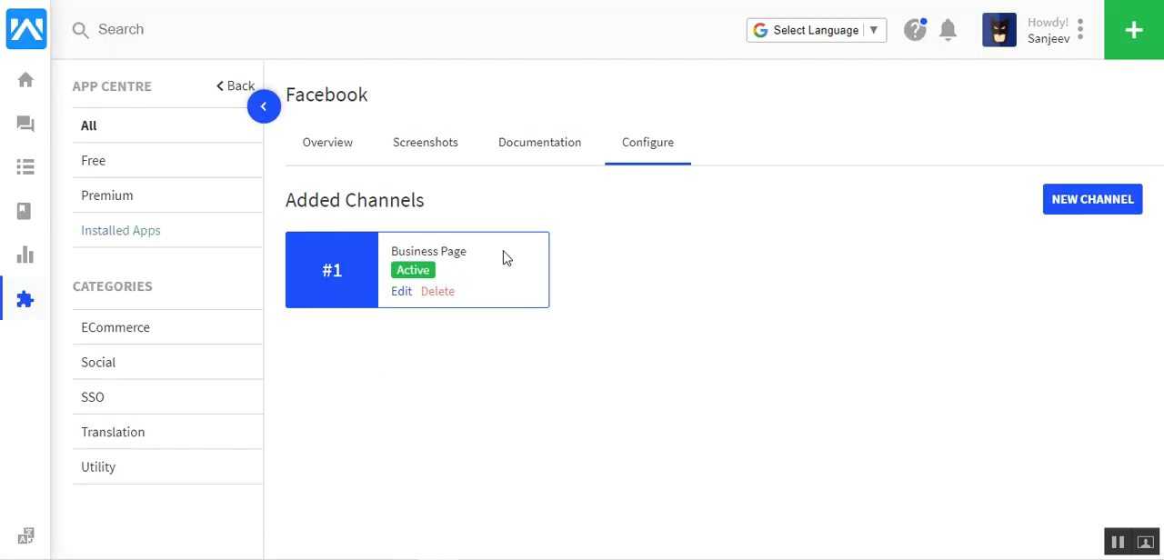
Enable ticket creation for visitors' posts, comments on company posts and private messages on the Business Page channel, and save the update medium
{"action": "left_click", "coordinate": [401, 293]}
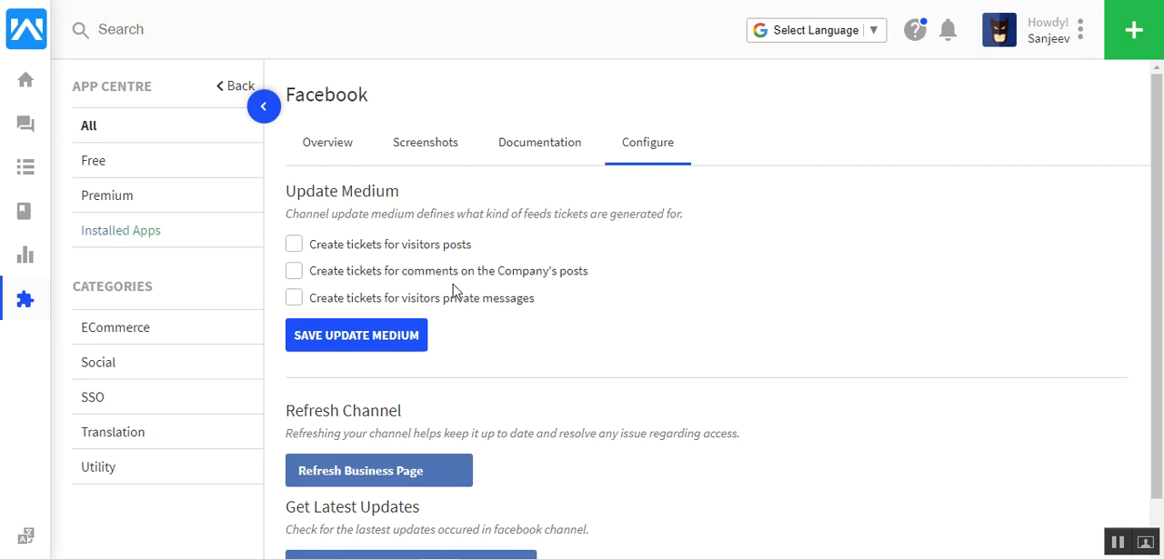
{"action": "left_click", "coordinate": [294, 246]}
{"action": "left_click", "coordinate": [294, 273]}
{"action": "left_click", "coordinate": [294, 300]}
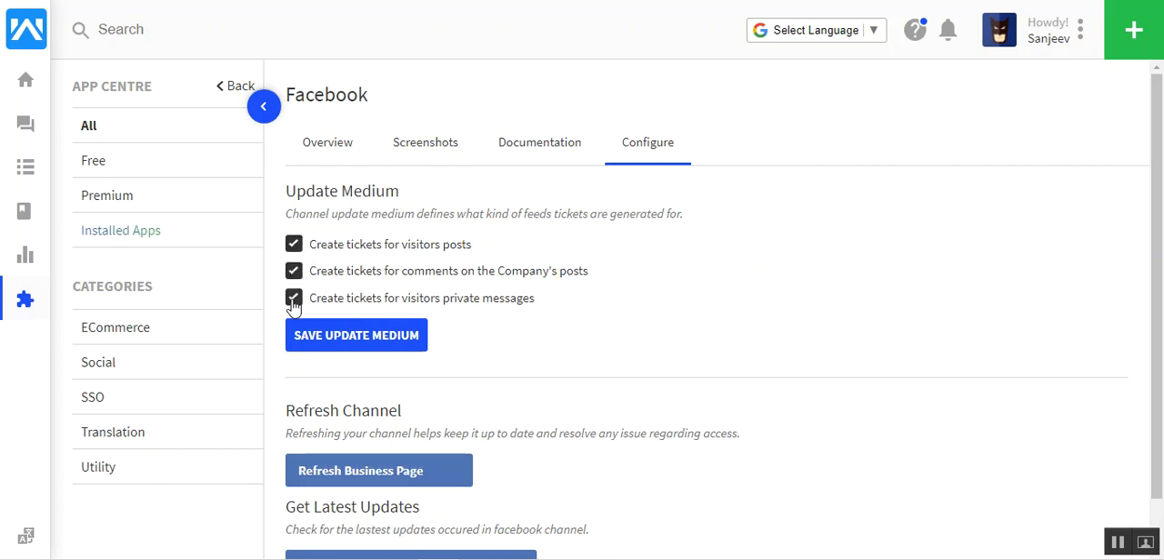
{"action": "left_click", "coordinate": [367, 337]}
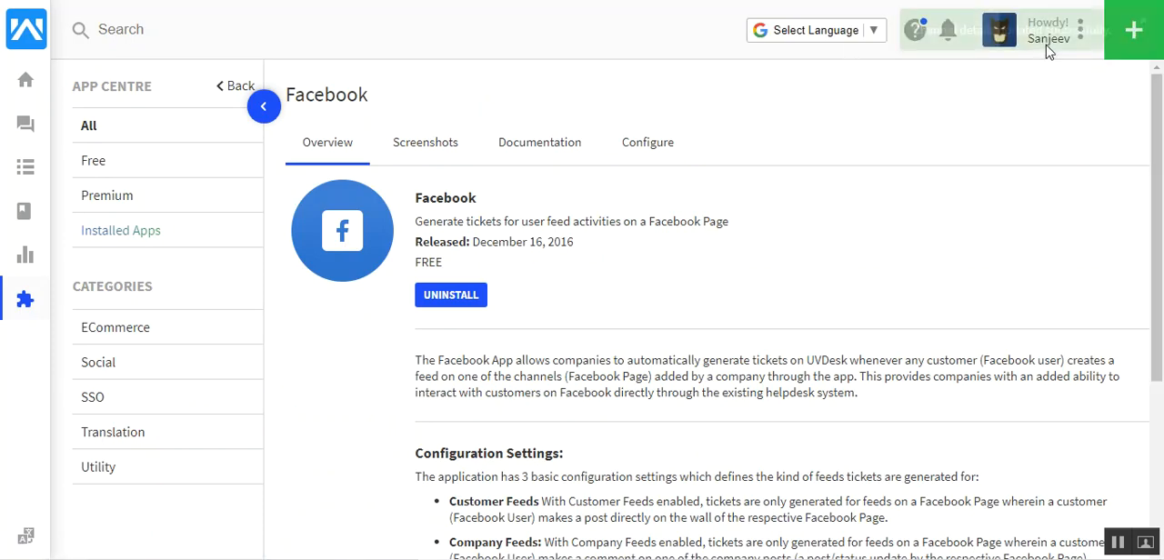
{"action": "left_click", "coordinate": [651, 143]}
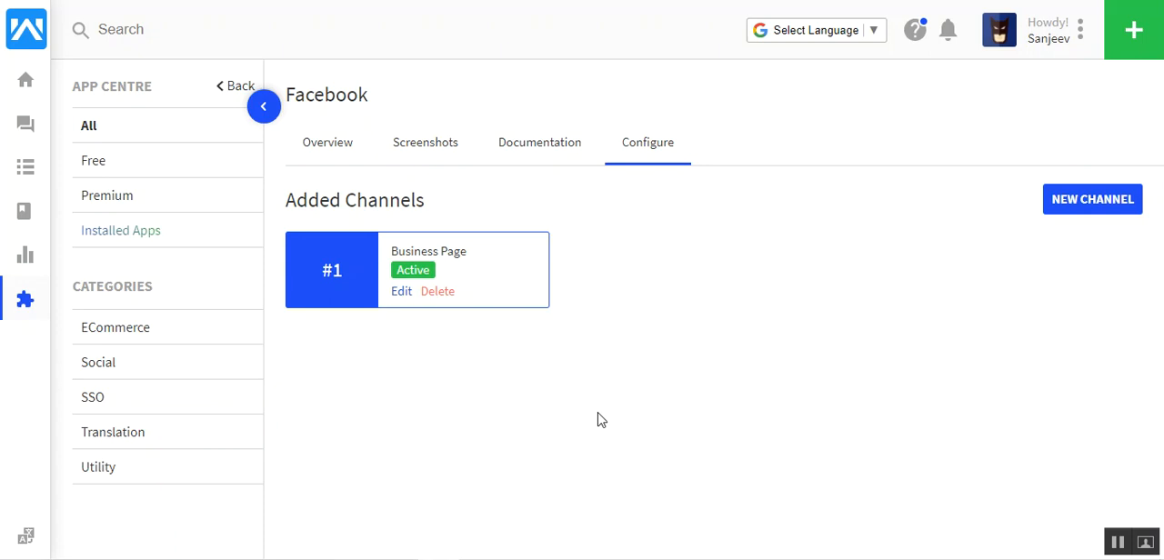
Switch to the visitor's Facebook account in Microsoft Edge and find the Business Page post "WE are here to help you out."
{"action": "mouse_move", "coordinate": [480, 557]}
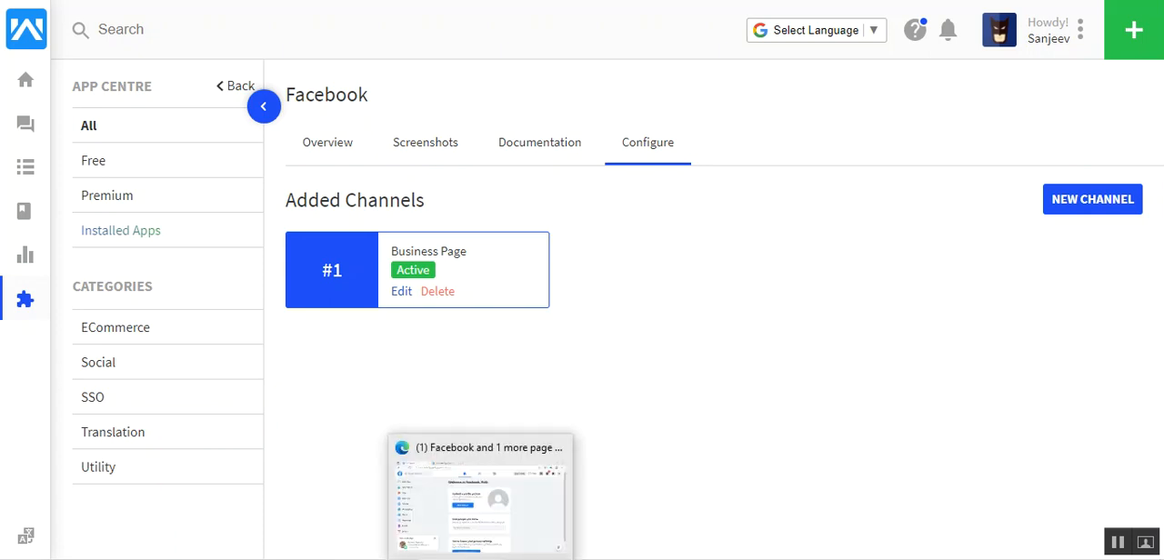
{"action": "left_click", "coordinate": [480, 496]}
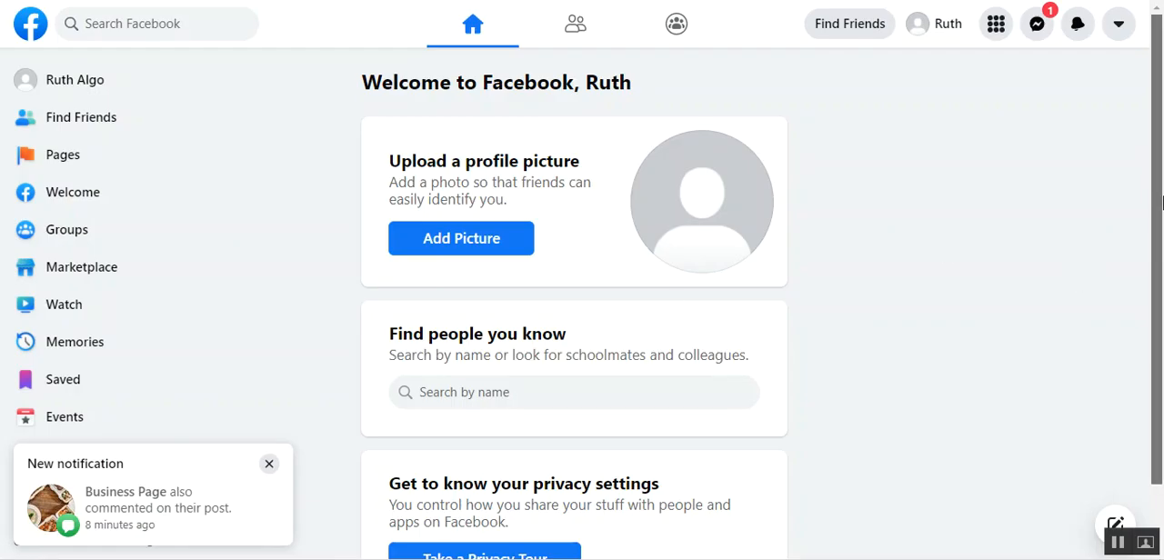
{"action": "scroll", "coordinate": [1161, 202], "scroll_direction": "down", "scroll_amount": 2}
{"action": "scroll", "coordinate": [1161, 202], "scroll_direction": "up", "scroll_amount": 2}
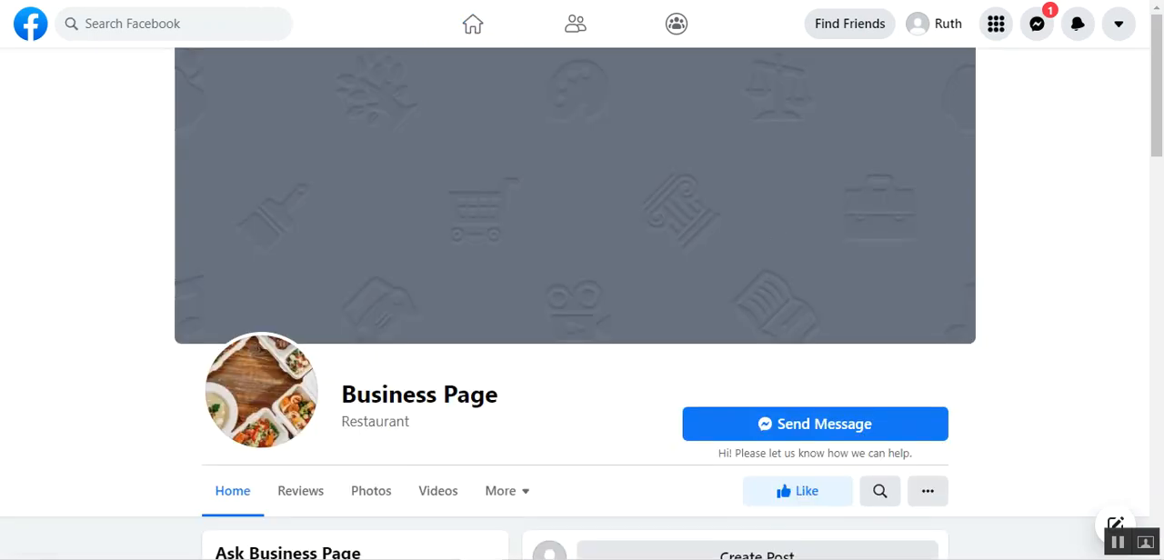
{"action": "left_click", "coordinate": [1159, 250]}
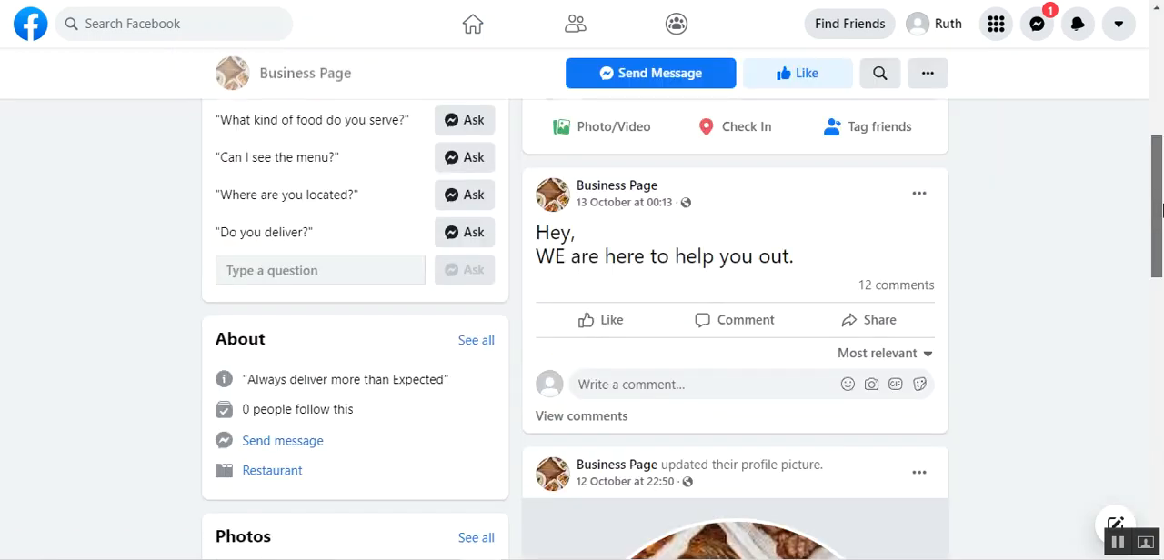
{"action": "left_click_drag", "start_coordinate": [1163, 253], "coordinate": [1162, 204]}
Post the comment "Hey do let mw know more about you" on the Business Page's 13 October post
{"action": "left_click", "coordinate": [753, 356]}
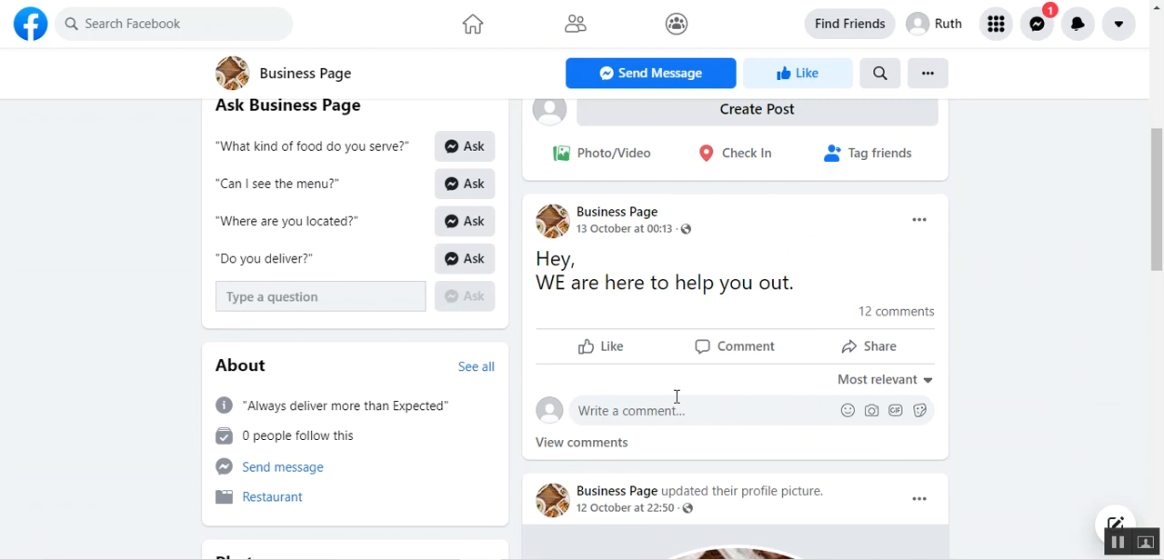
{"action": "type", "text": "Hey do let mw know mo"}
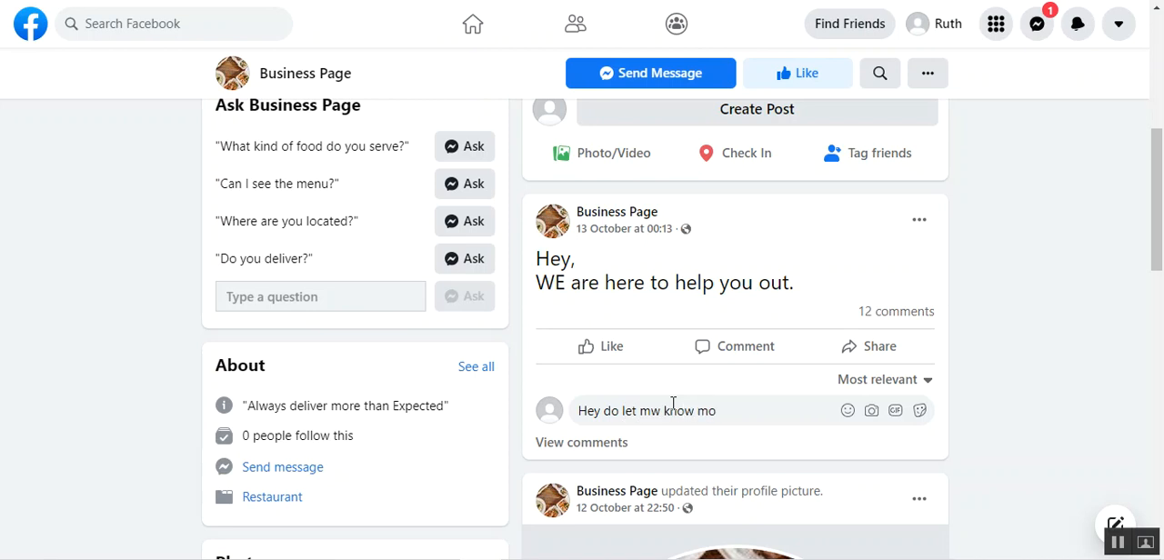
{"action": "type", "text": "re about you"}
{"action": "key", "text": "Return"}
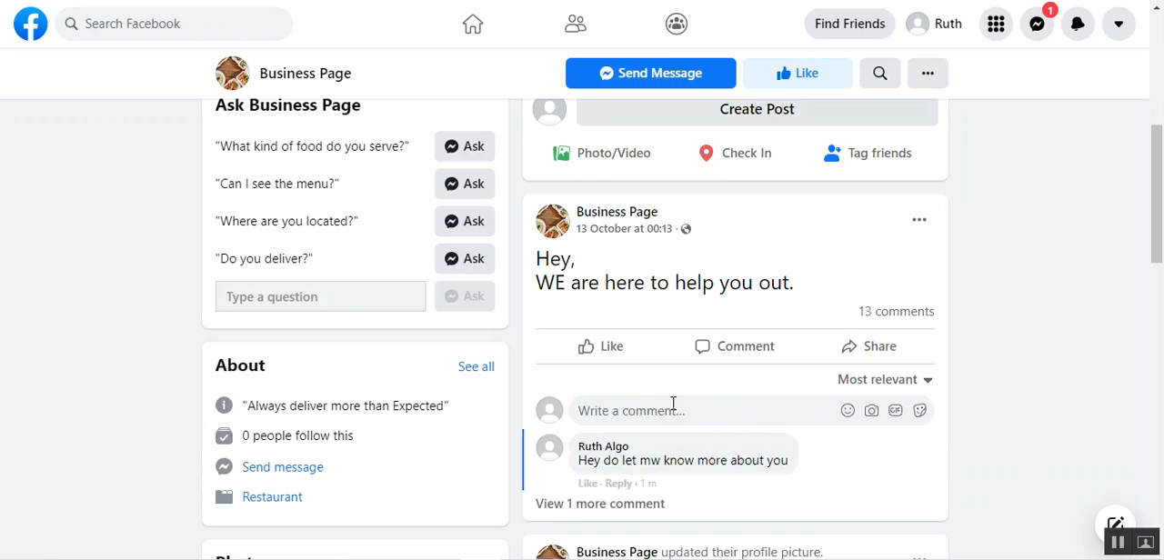
{"action": "scroll", "coordinate": [1156, 309], "scroll_direction": "down", "scroll_amount": 1}
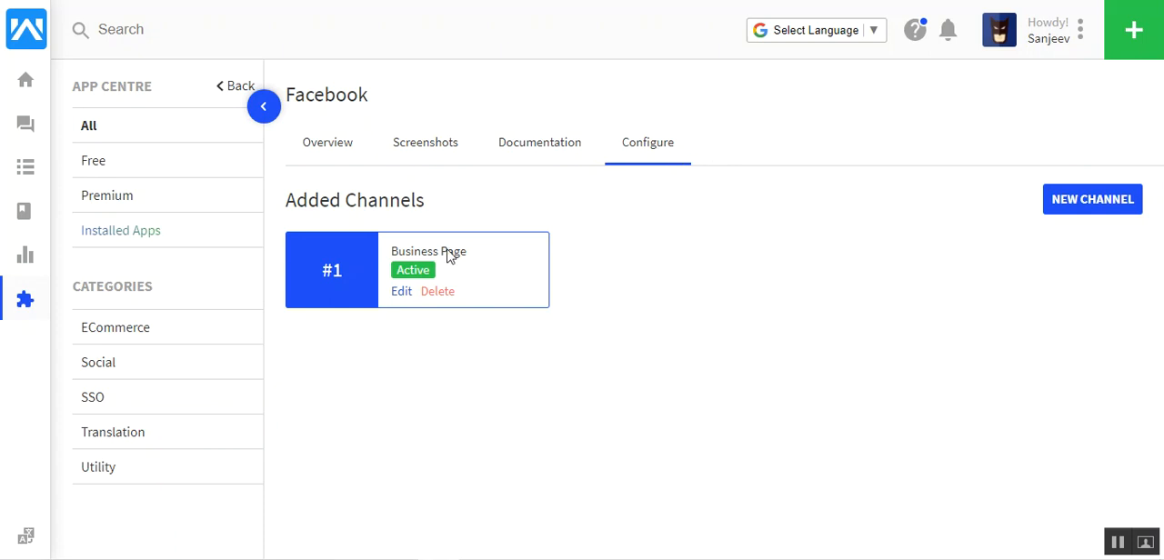
Switch back to UVdesk and fetch the latest updates for the Business Page channel from its edit settings
{"action": "left_click", "coordinate": [404, 293]}
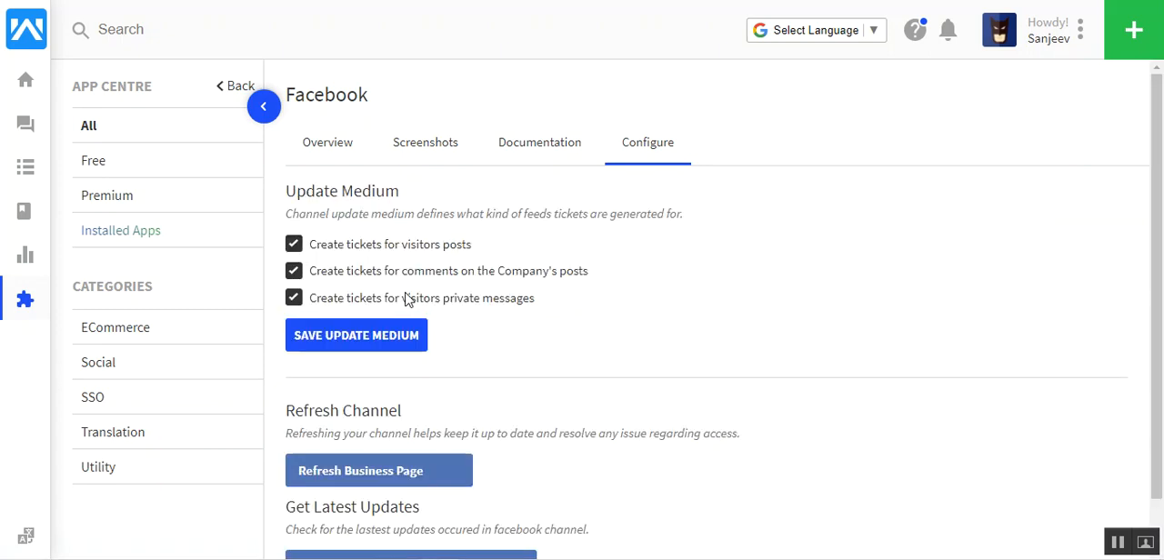
{"action": "scroll", "coordinate": [1159, 353], "scroll_direction": "down", "scroll_amount": 1}
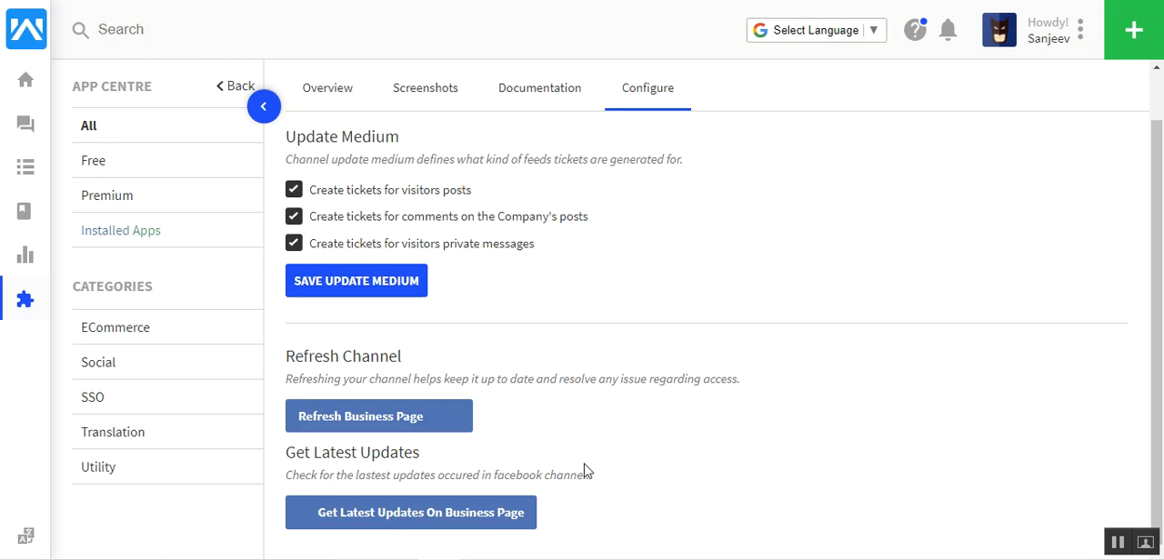
{"action": "left_click", "coordinate": [431, 523]}
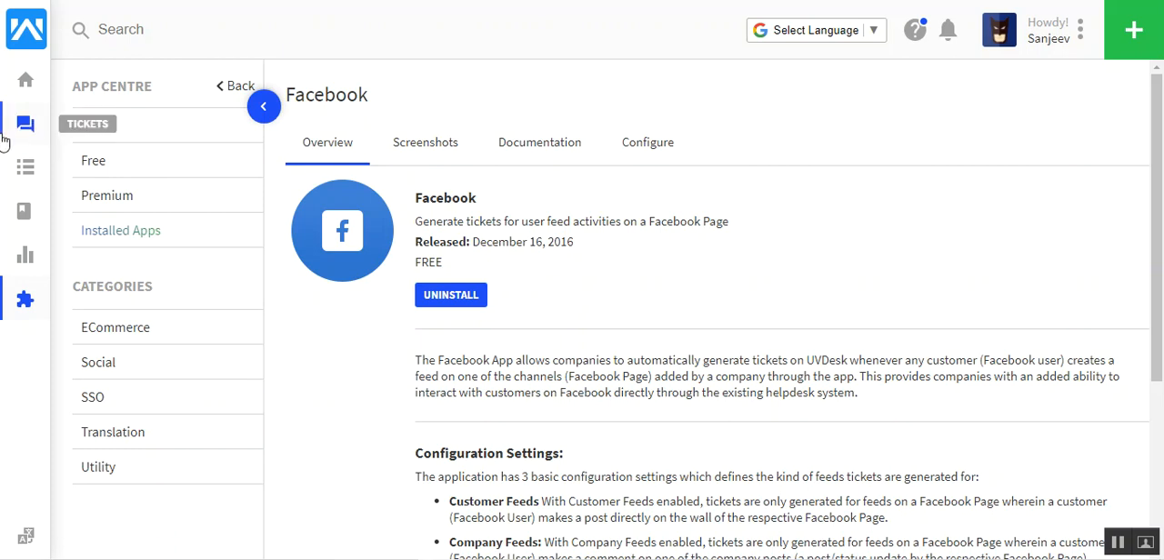
Open the ticket created from the visitor's comment on Business Page and dismiss the new Ticket View banner
{"action": "left_click", "coordinate": [29, 136]}
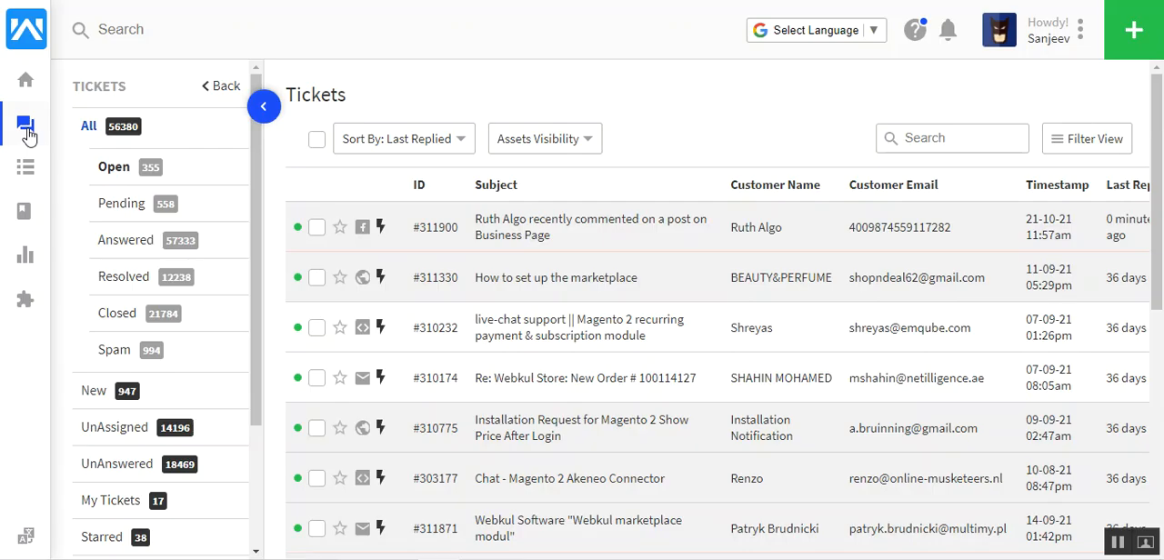
{"action": "left_click", "coordinate": [546, 236]}
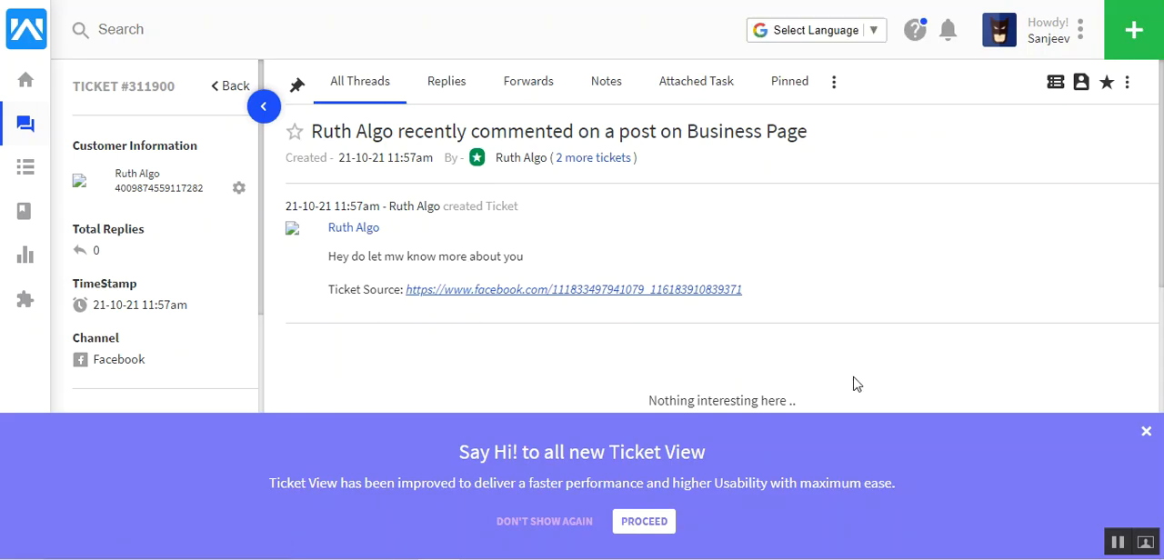
{"action": "left_click", "coordinate": [1147, 434]}
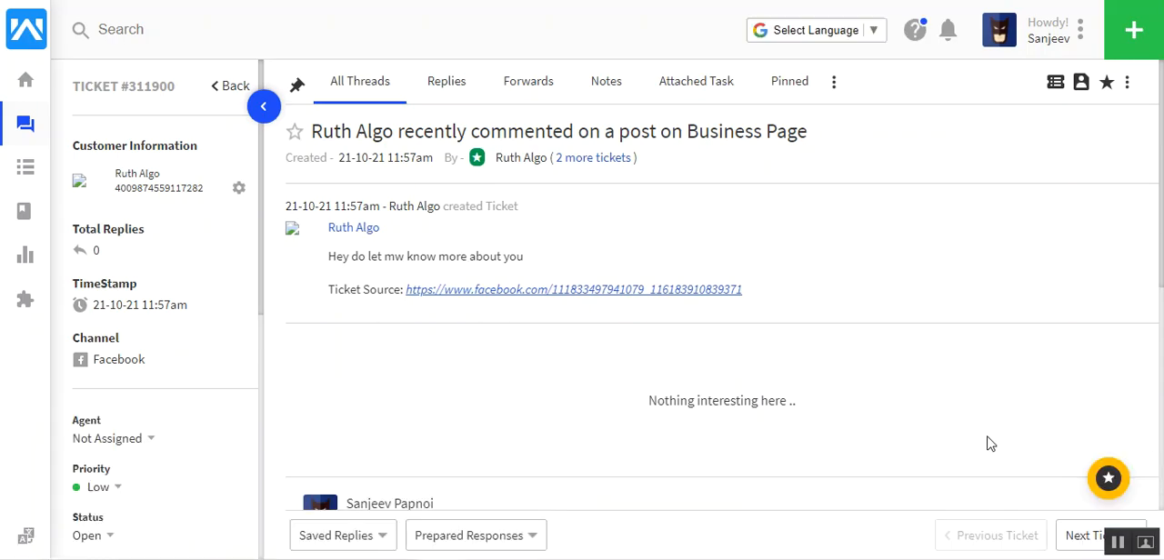
Submit the reply "Hey there" on Facebook from the ticket and dismiss the desktop notification
{"action": "scroll", "coordinate": [722, 364], "scroll_direction": "down", "scroll_amount": 3}
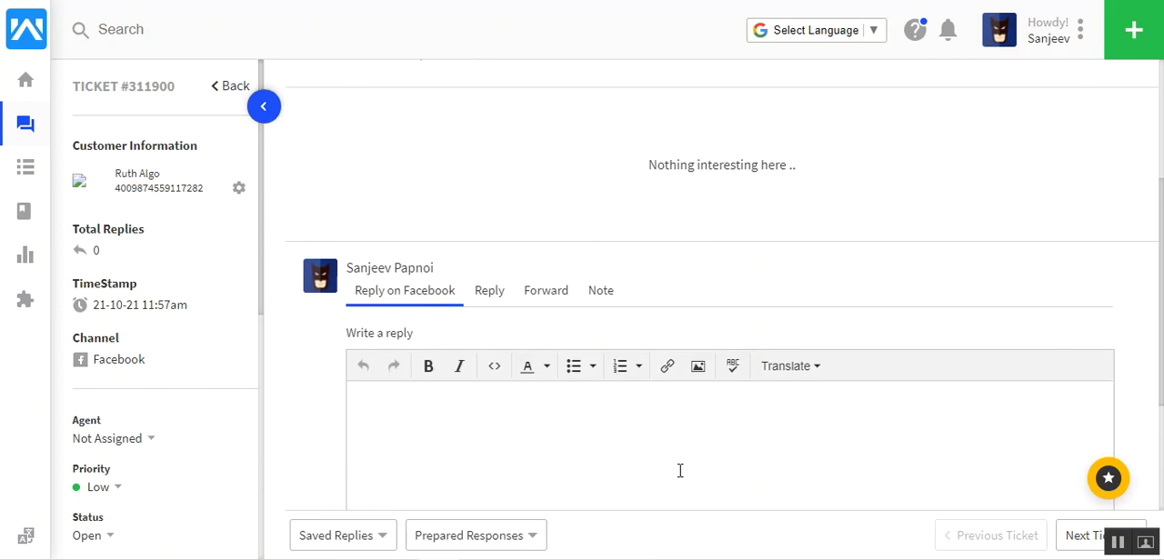
{"action": "type", "text": "Hey there"}
{"action": "scroll", "coordinate": [1163, 334], "scroll_direction": "down", "scroll_amount": 2}
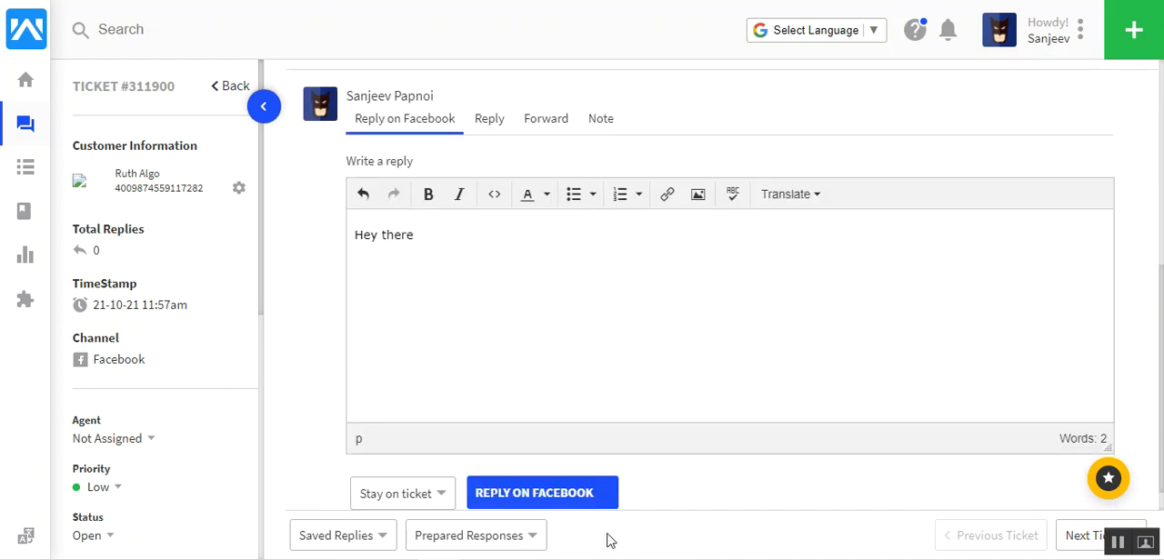
{"action": "mouse_move", "coordinate": [587, 506]}
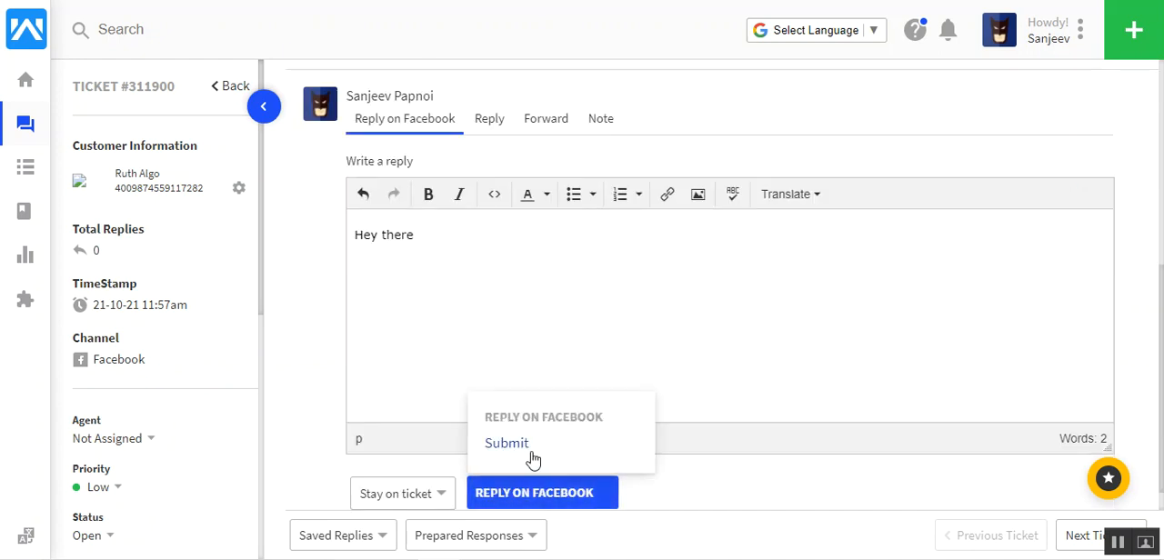
{"action": "left_click", "coordinate": [533, 460]}
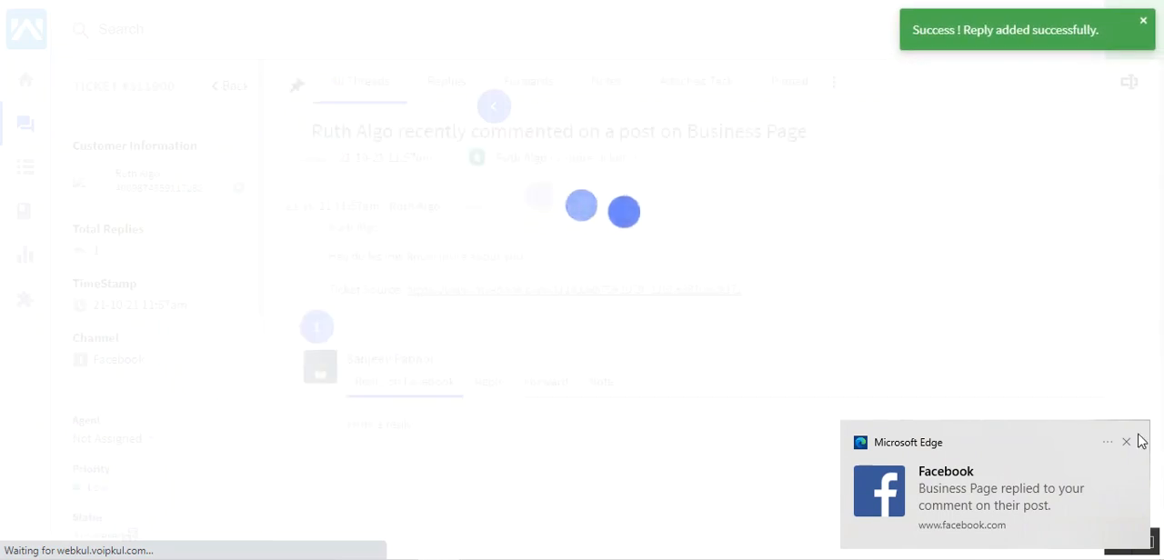
{"action": "left_click", "coordinate": [1129, 443]}
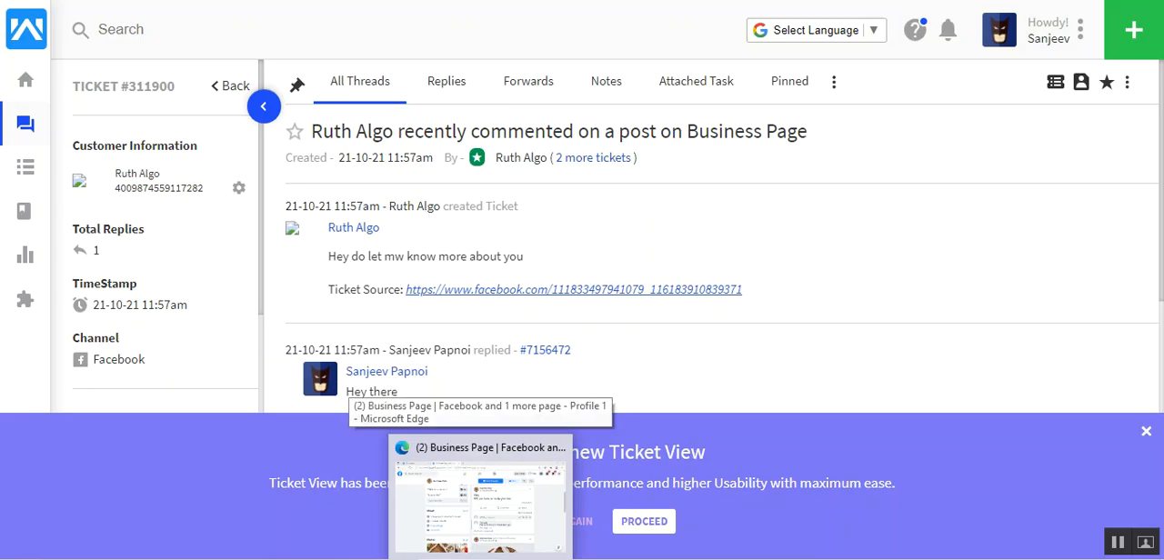
Switch to Facebook, reload Business Page, and check the replies under the visitor's comment on the 13 October post
{"action": "left_click", "coordinate": [487, 509]}
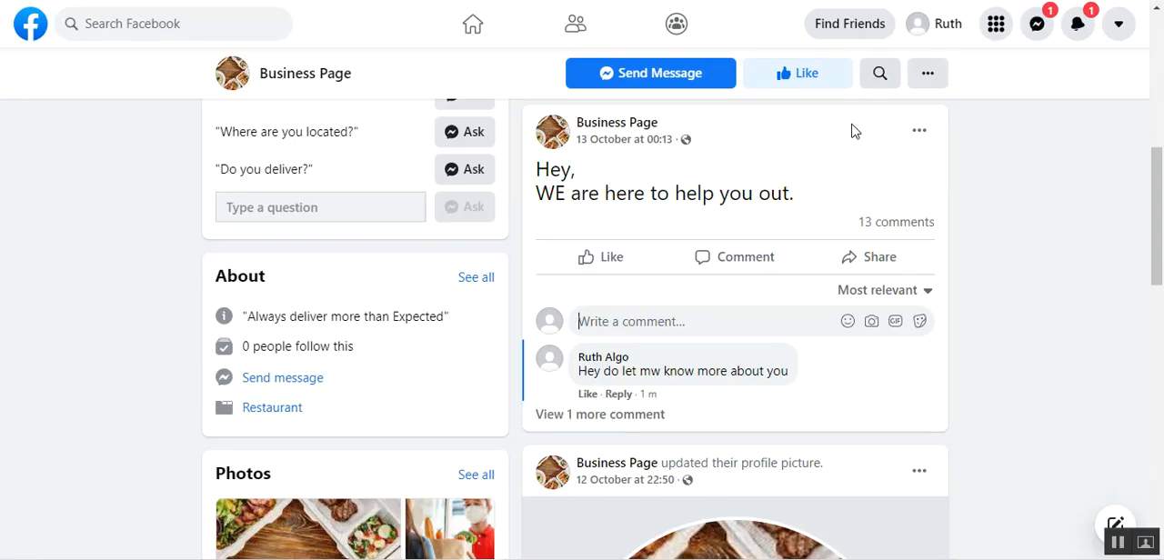
{"action": "left_click_drag", "start_coordinate": [1162, 239], "coordinate": [1163, 186]}
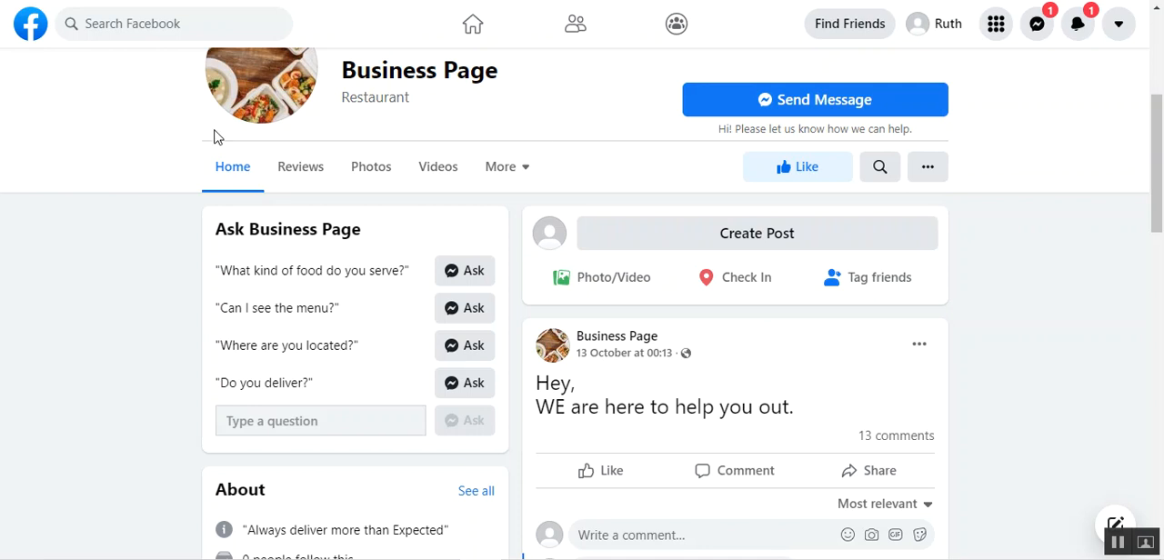
{"action": "key", "text": "F5"}
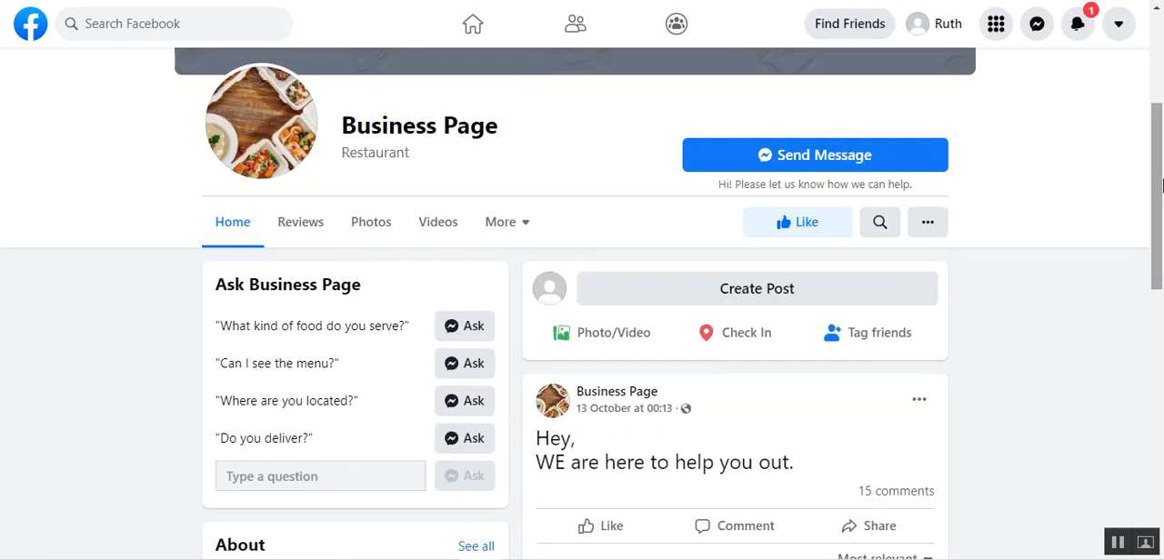
{"action": "left_click_drag", "start_coordinate": [1161, 185], "coordinate": [1162, 252]}
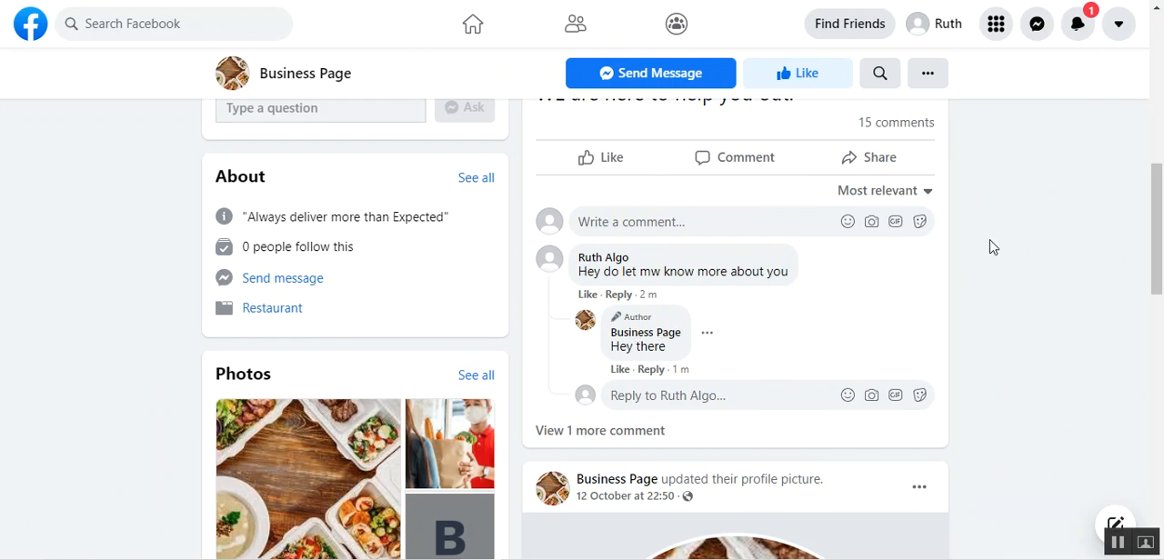
{"action": "left_click_drag", "start_coordinate": [1161, 254], "coordinate": [1160, 174]}
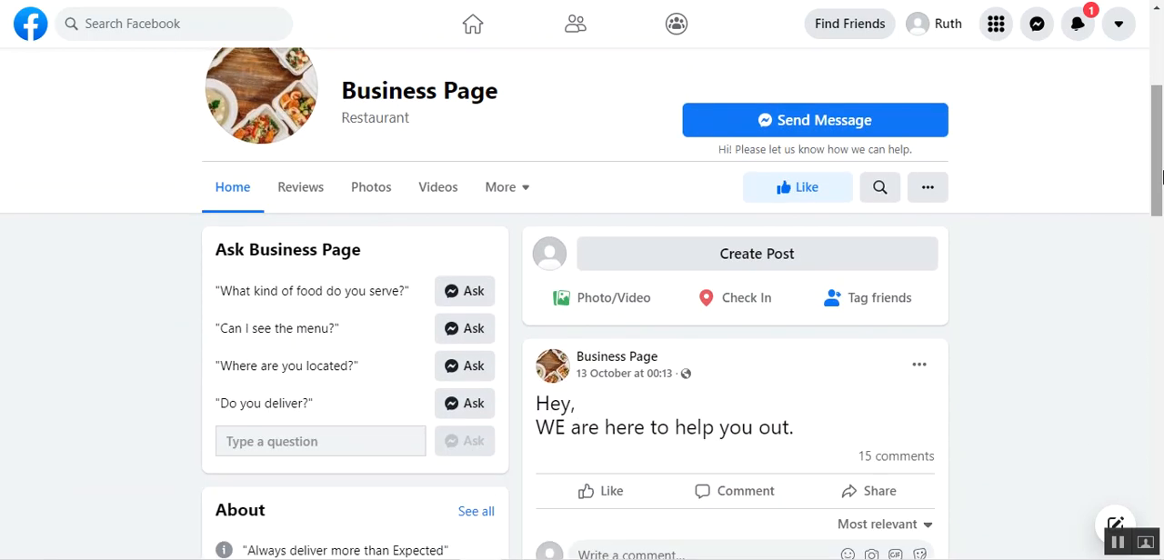
Send Business Page the private message "Hey business" as the visitor, and open the inbox in the page's management view
{"action": "mouse_move", "coordinate": [624, 518]}
{"action": "left_click_drag", "start_coordinate": [1160, 155], "coordinate": [1161, 135]}
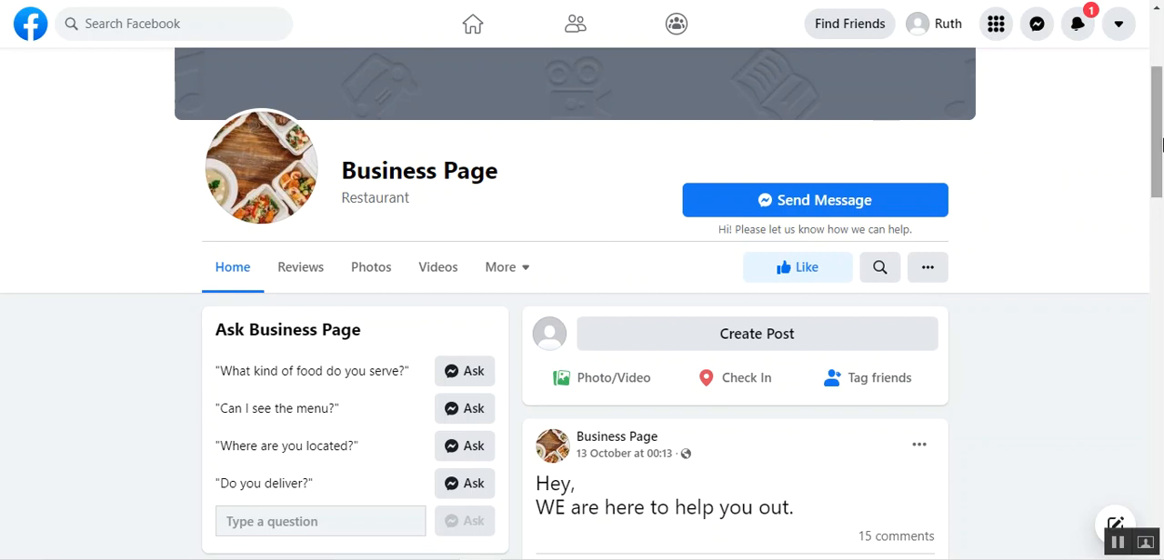
{"action": "left_click_drag", "start_coordinate": [1163, 145], "coordinate": [1163, 105]}
{"action": "left_click", "coordinate": [819, 377]}
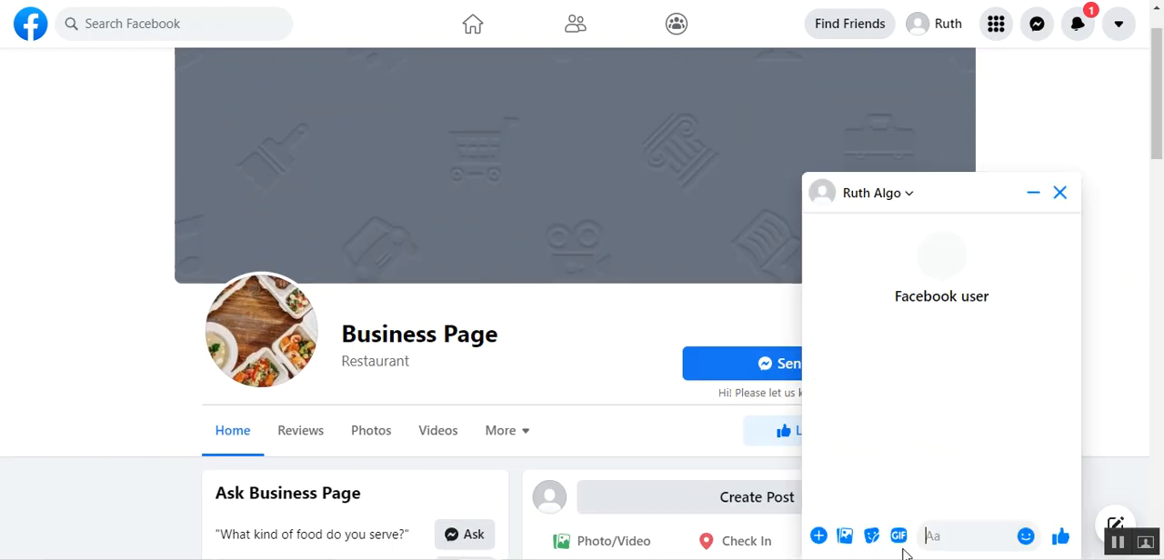
{"action": "type", "text": "Hey business"}
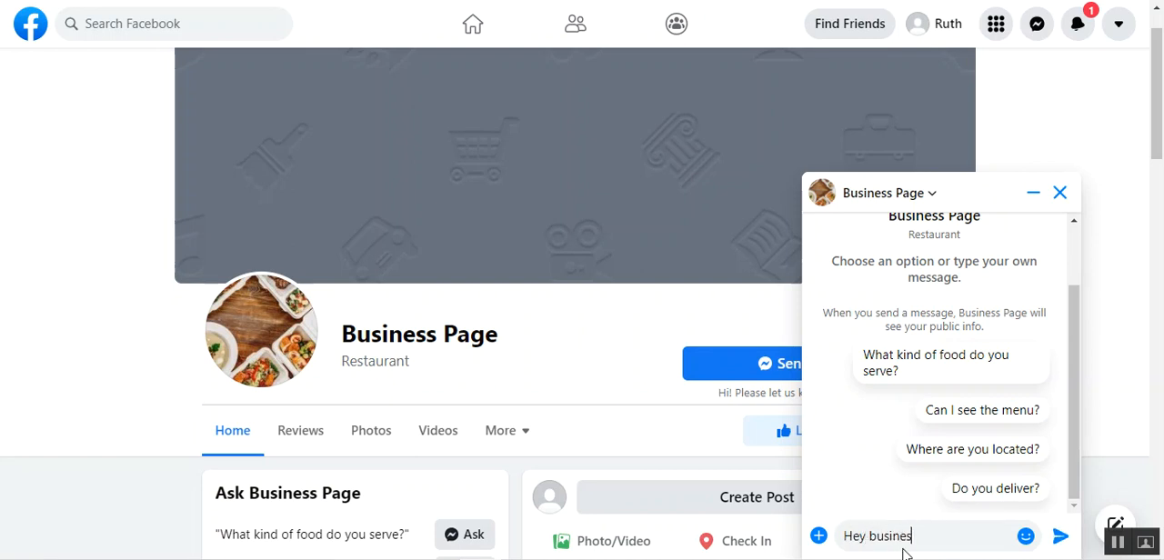
{"action": "type", "text": "Hey business"}
{"action": "key", "text": "Return"}
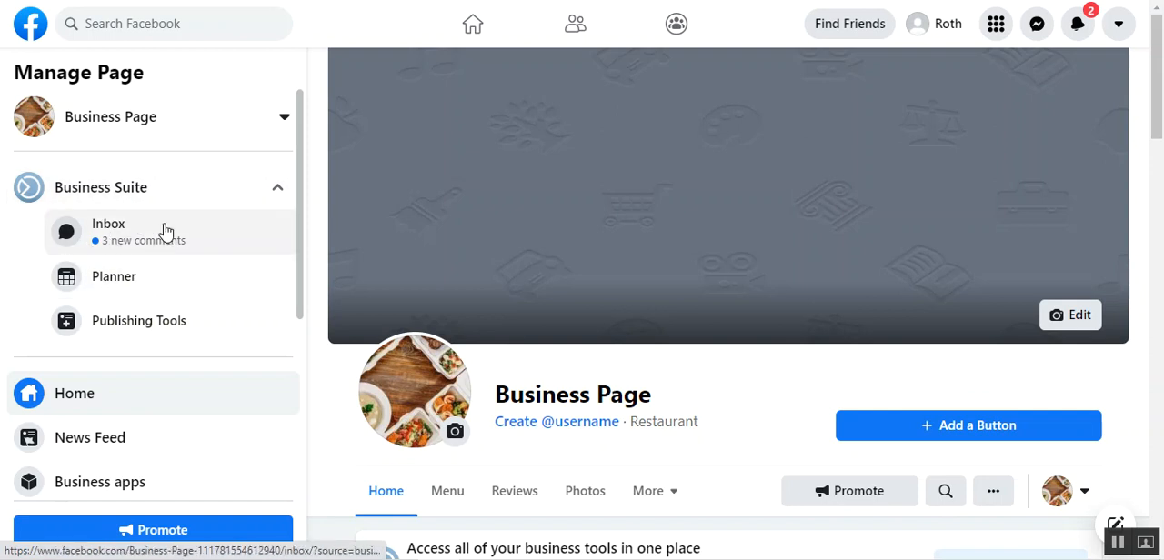
{"action": "left_click", "coordinate": [186, 252]}
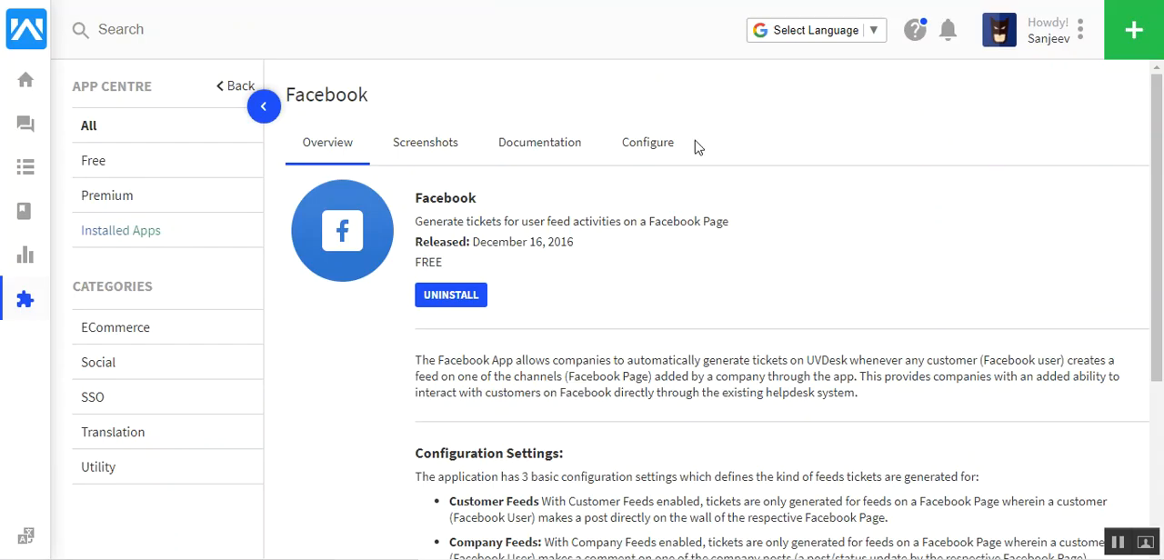
In UVdesk's Facebook app, add a new channel via Facebook login, continuing with the previously linked account settings
{"action": "left_click", "coordinate": [657, 148]}
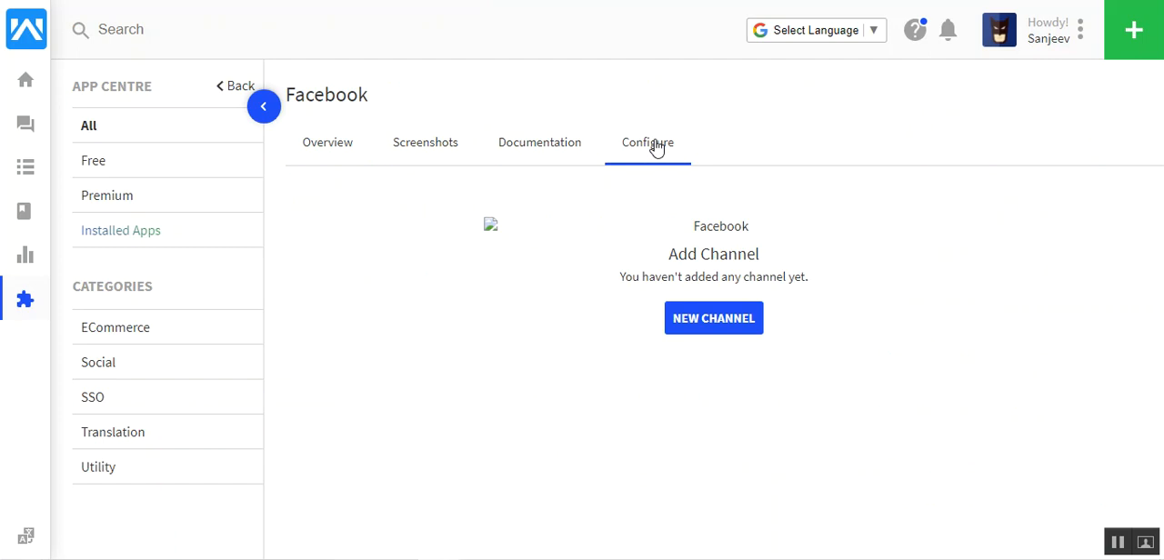
{"action": "left_click", "coordinate": [713, 321]}
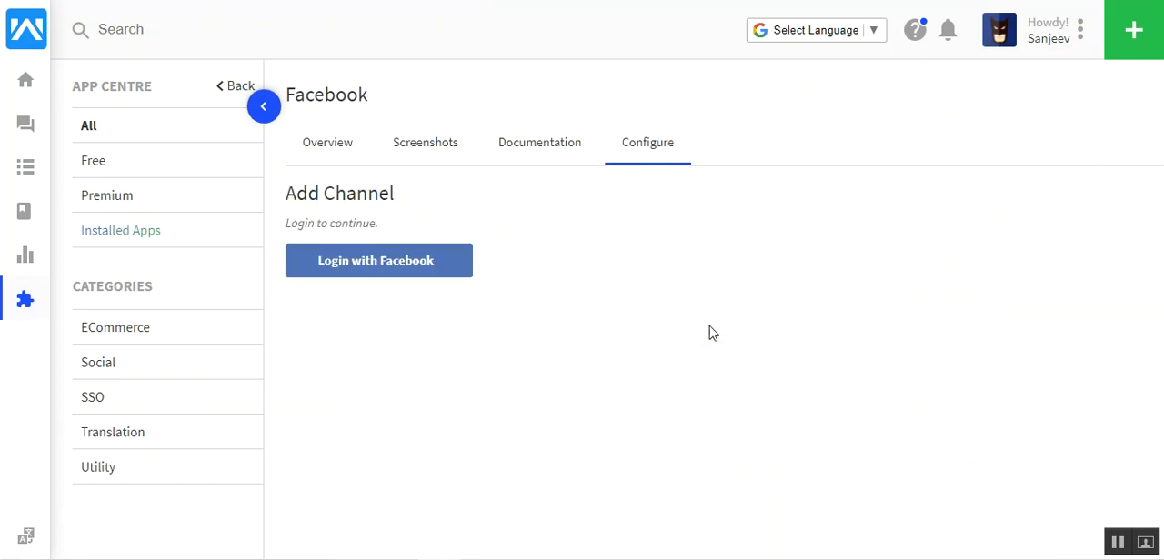
{"action": "left_click", "coordinate": [367, 261]}
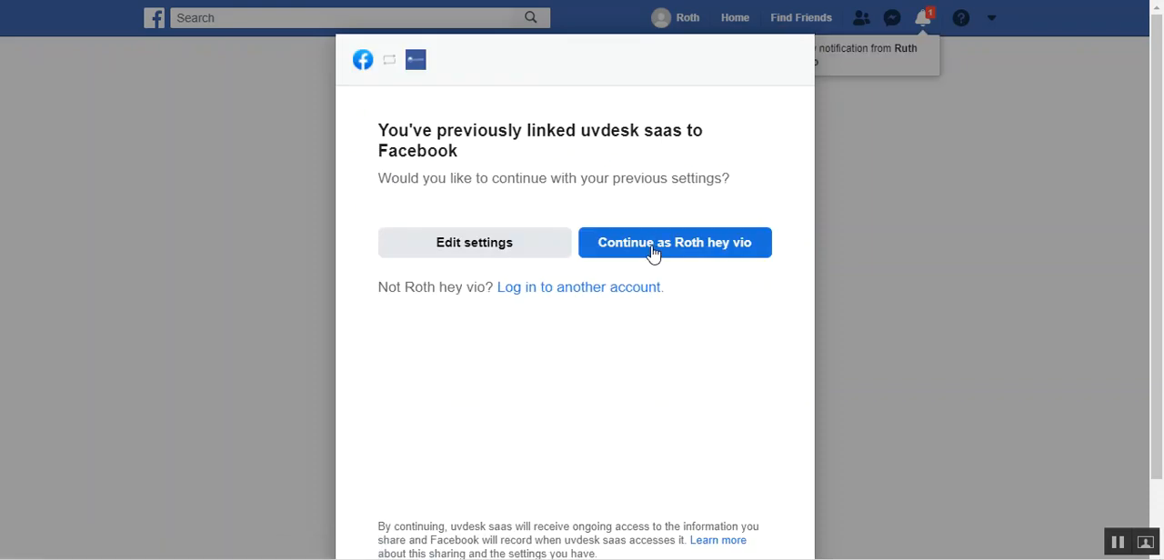
{"action": "left_click", "coordinate": [652, 254]}
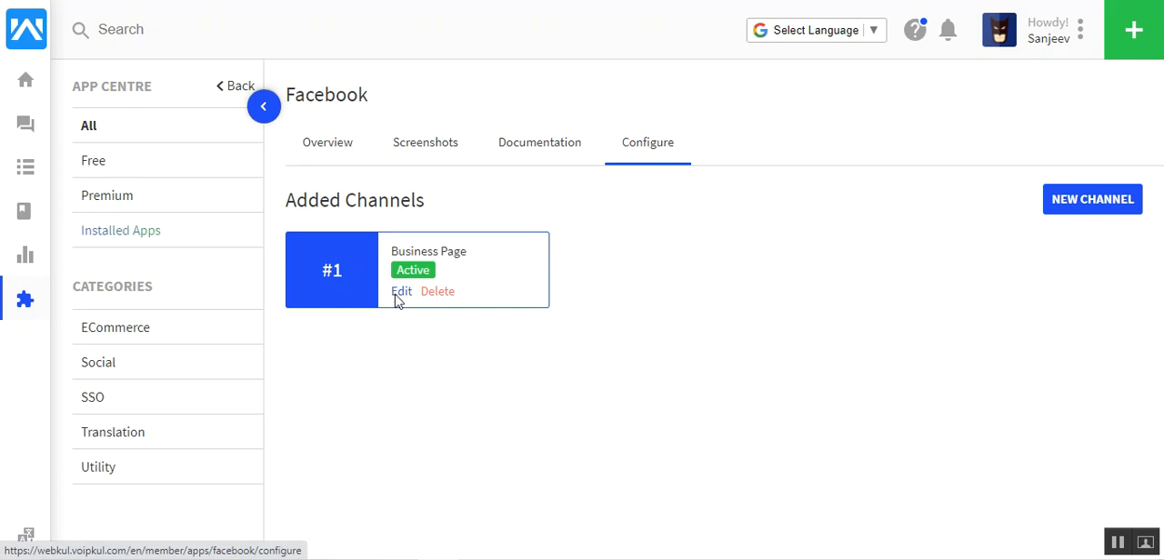
Fetch the latest updates for the Business Page channel from its edit settings
{"action": "left_click", "coordinate": [397, 296]}
{"action": "scroll", "coordinate": [1161, 191], "scroll_direction": "down", "scroll_amount": 2}
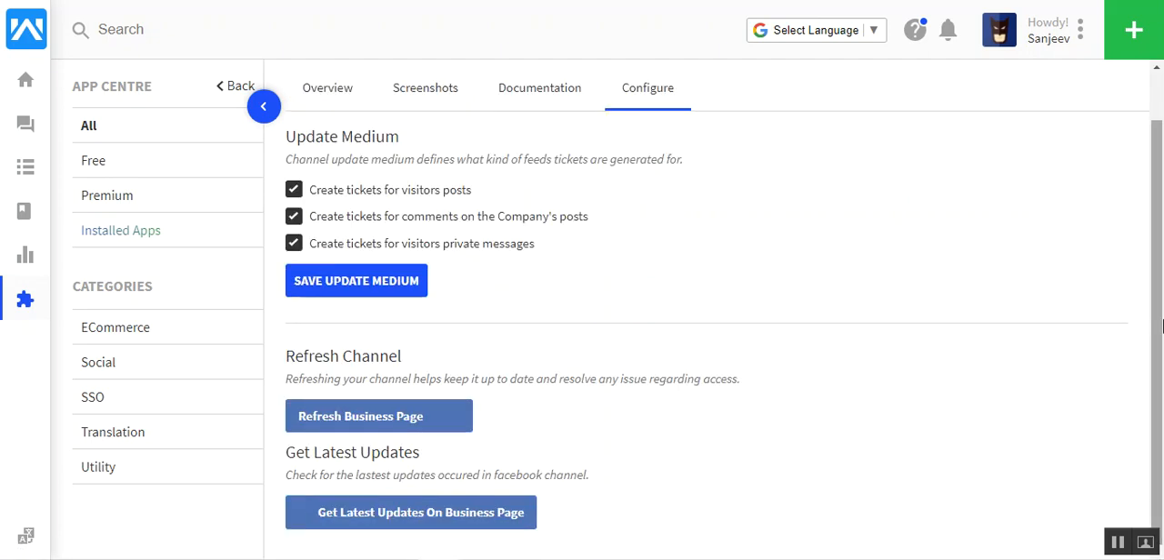
{"action": "left_click", "coordinate": [424, 516]}
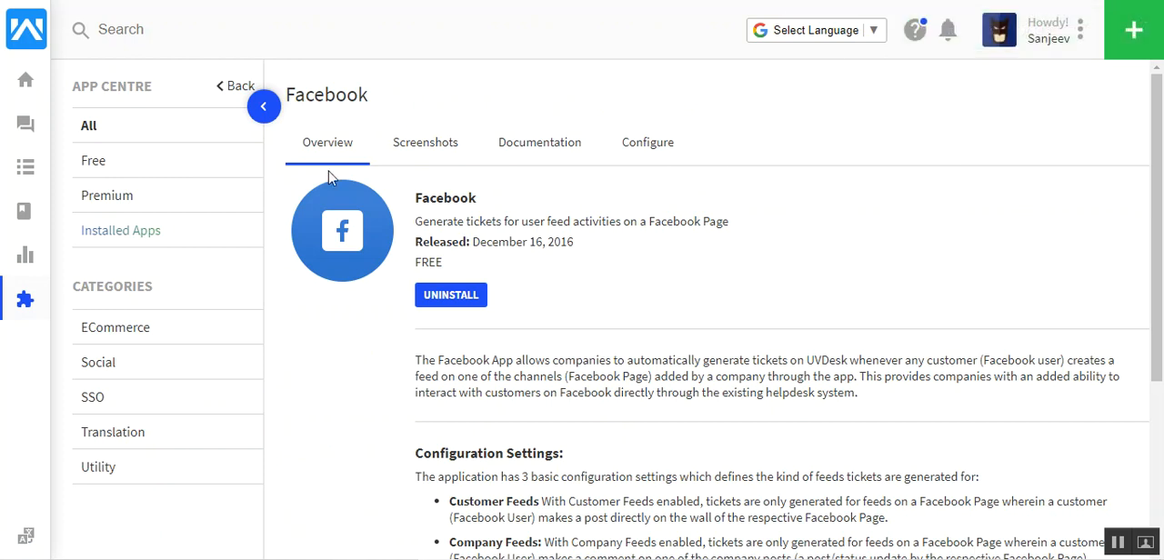
Open the ticket created from the visitor's private message to Business Page and dismiss the new Ticket View banner
{"action": "left_click", "coordinate": [18, 136]}
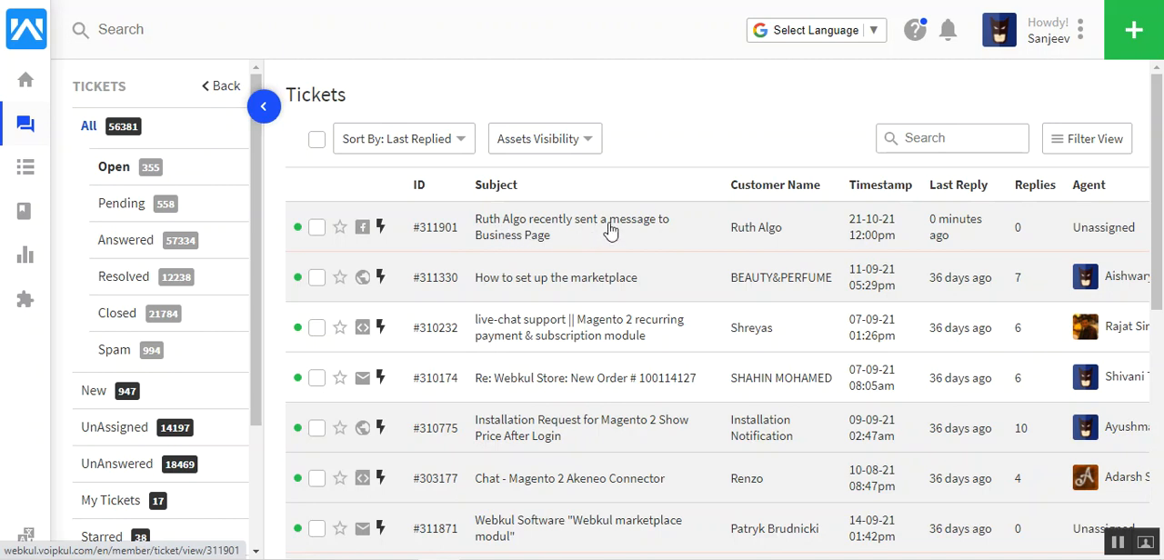
{"action": "left_click", "coordinate": [485, 235]}
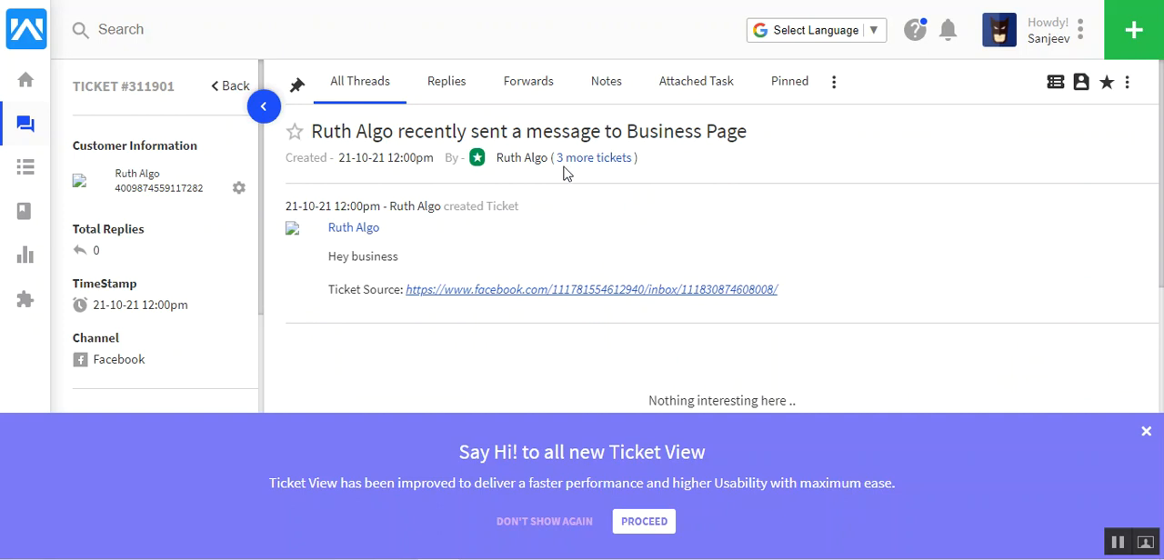
{"action": "left_click", "coordinate": [1147, 433]}
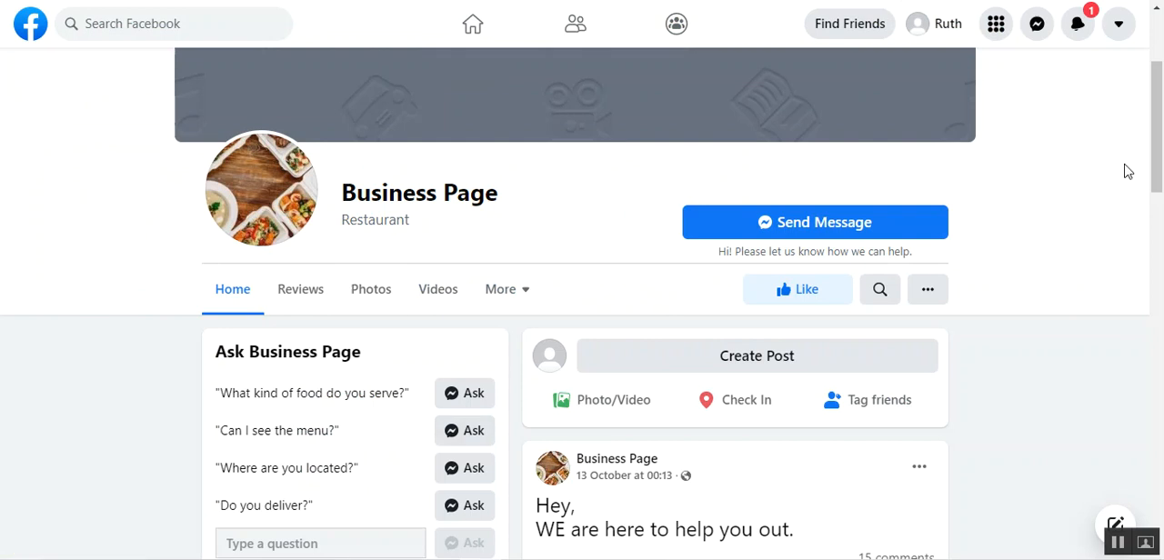
Publish the visitor post "Can i see the menu?" on Business Page in Facebook and dismiss the desktop notification
{"action": "scroll", "coordinate": [1162, 173], "scroll_direction": "down", "scroll_amount": 1}
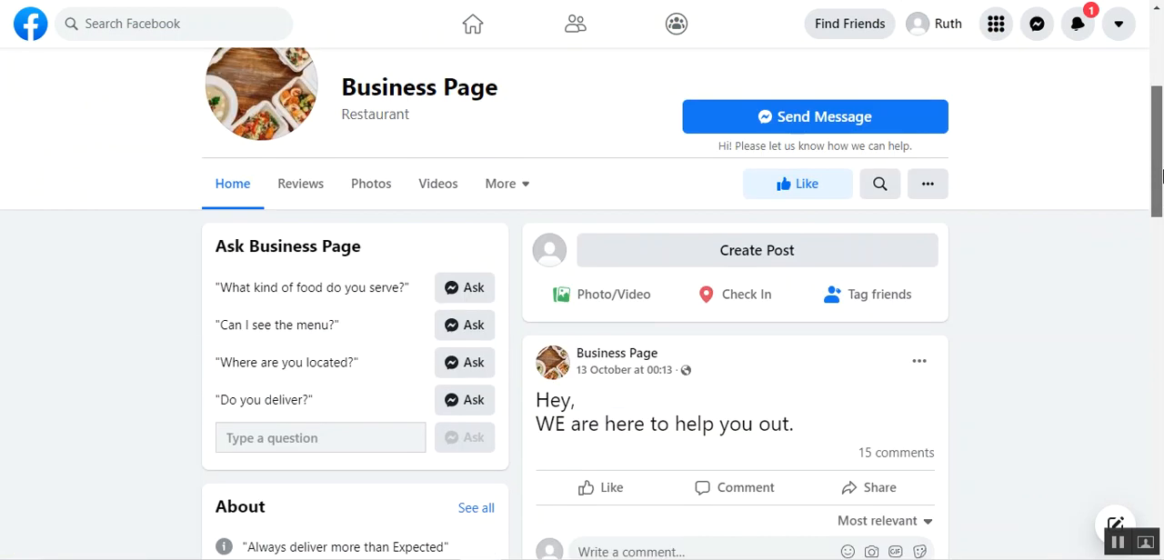
{"action": "scroll", "coordinate": [1162, 173], "scroll_direction": "up", "scroll_amount": 1}
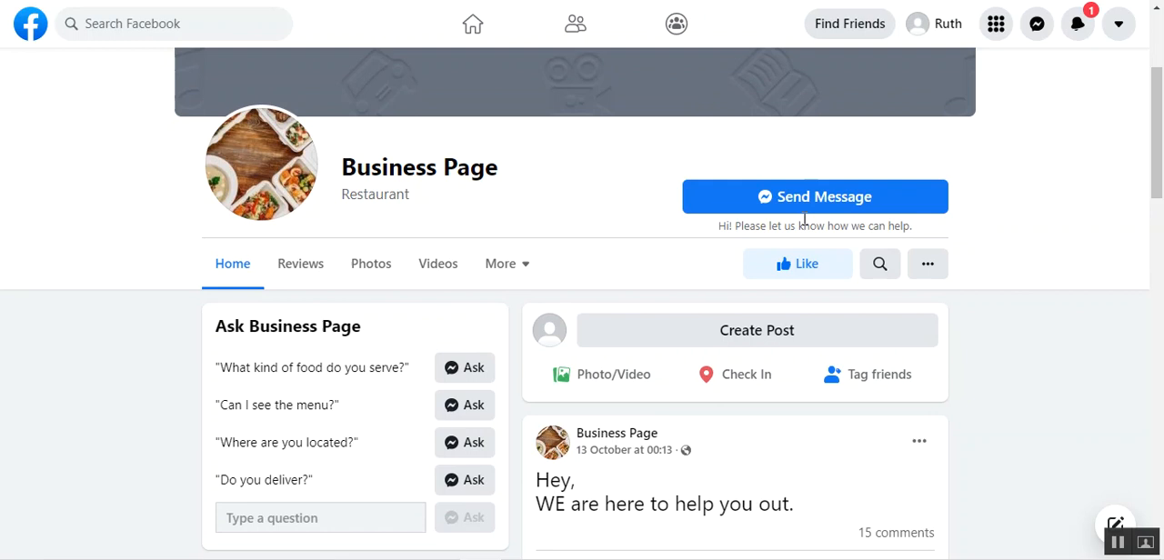
{"action": "left_click", "coordinate": [761, 340]}
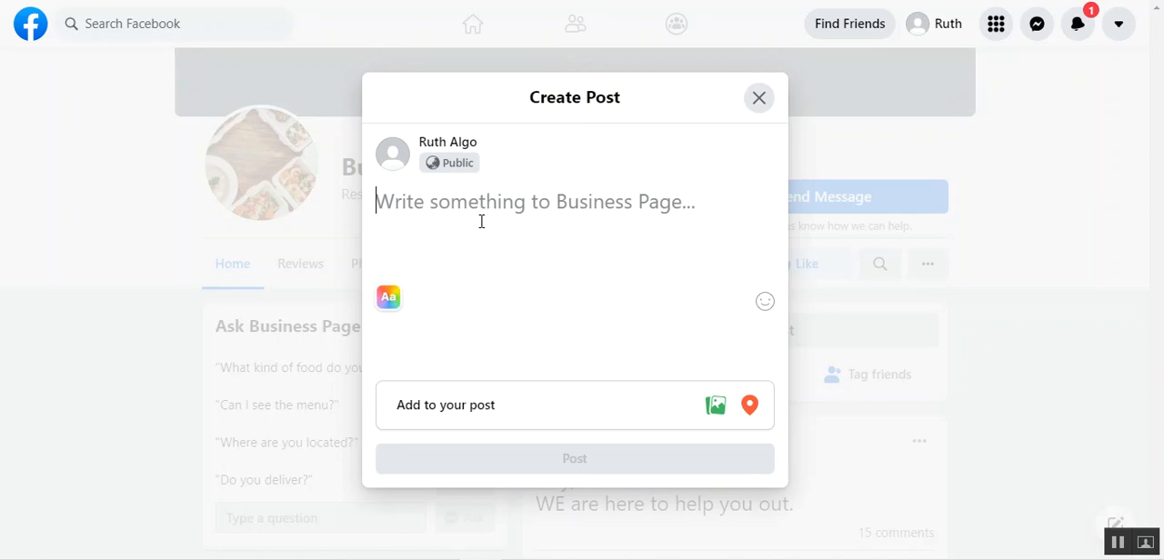
{"action": "type", "text": "Can i see t"}
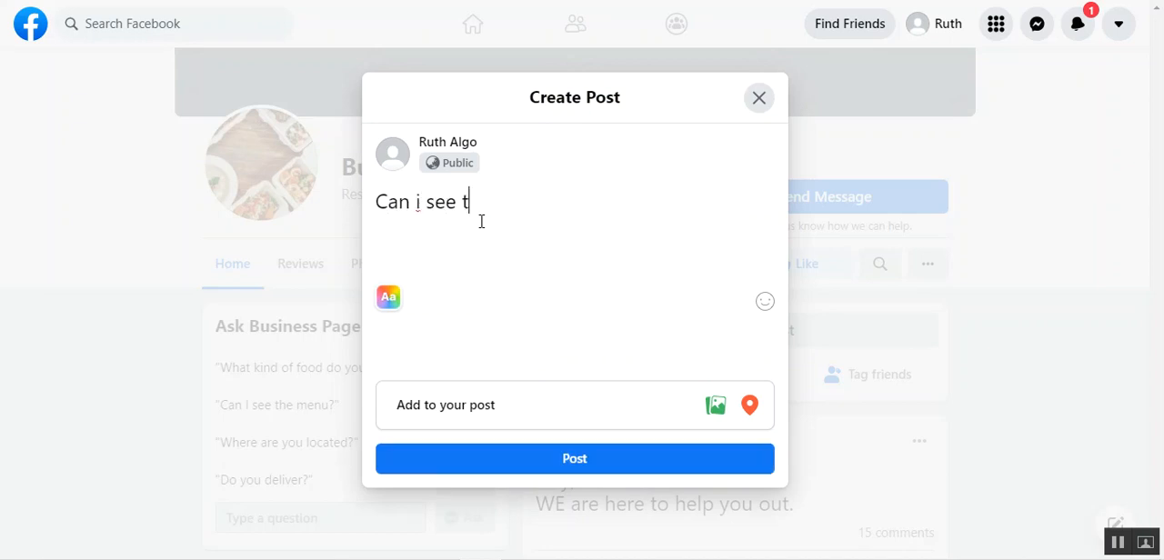
{"action": "type", "text": "he menu"}
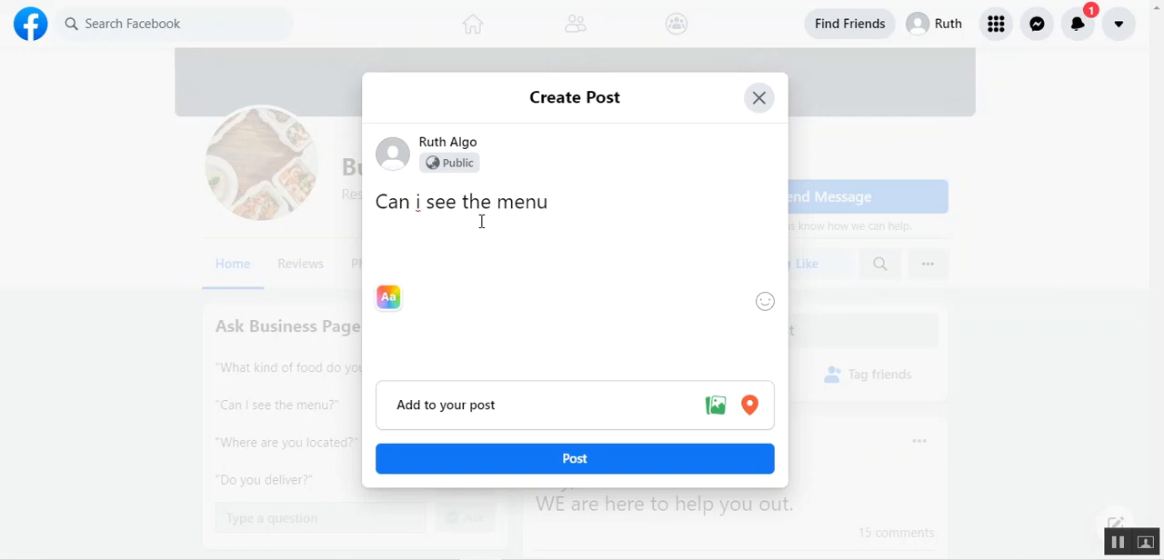
{"action": "left_click", "coordinate": [547, 459]}
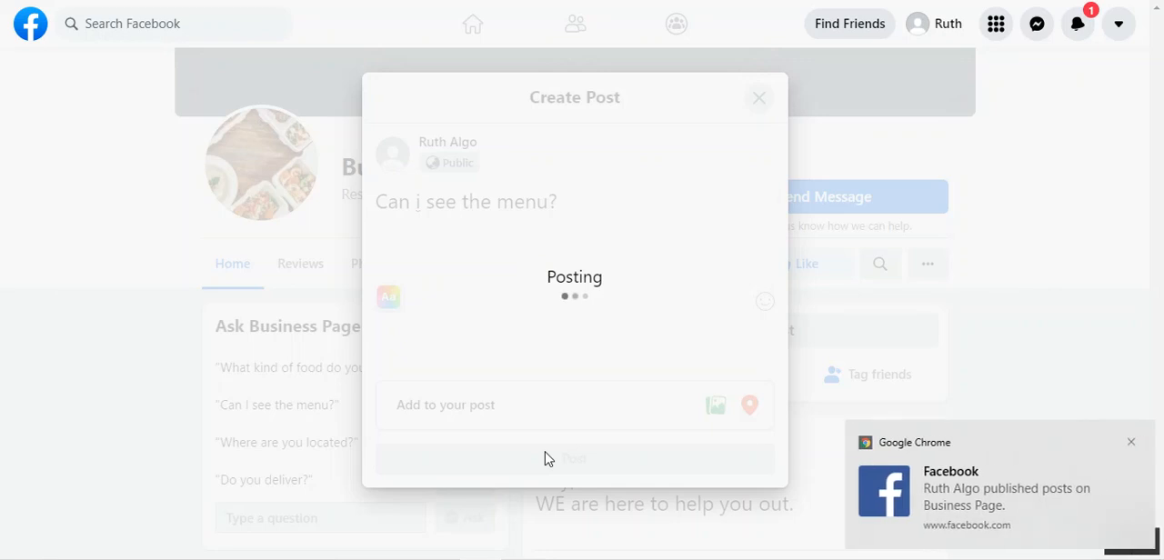
{"action": "left_click", "coordinate": [1128, 445]}
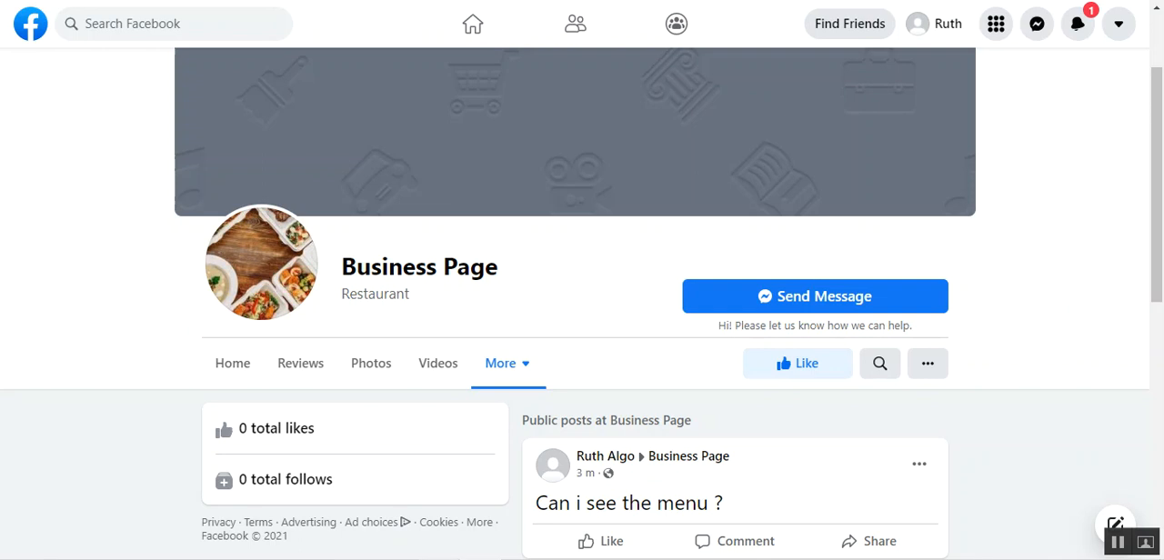
Switch back to UVdesk and fetch the latest updates for the Business Page channel from its edit settings
{"action": "left_click", "coordinate": [438, 557]}
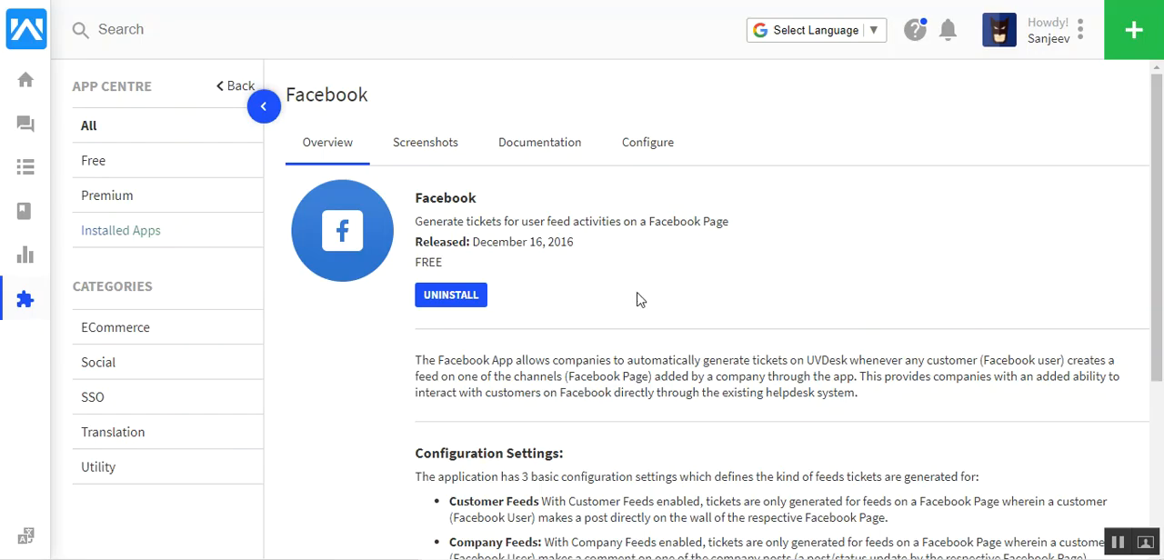
{"action": "left_click", "coordinate": [649, 154]}
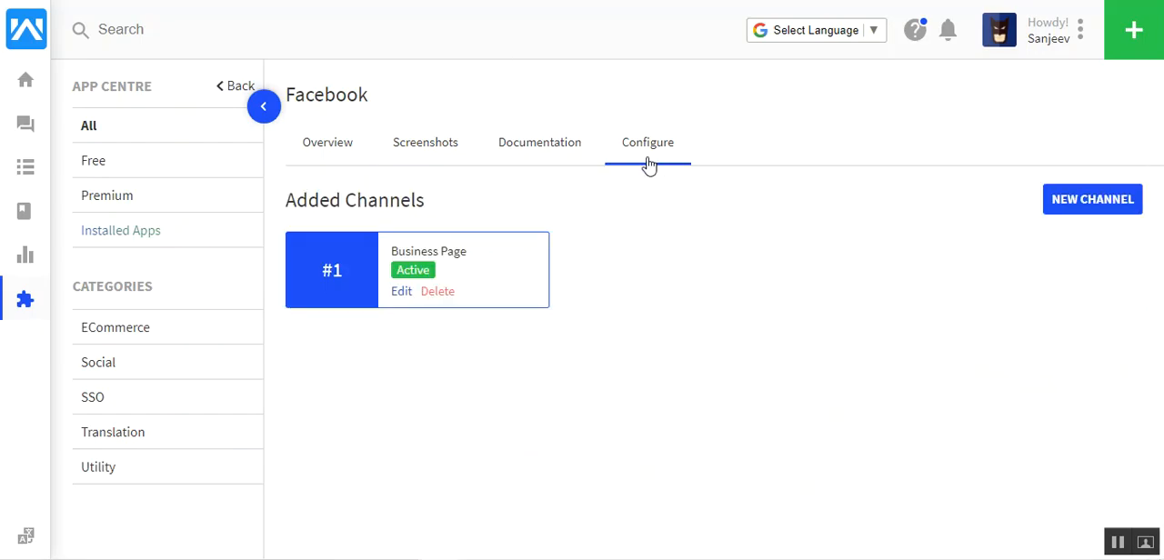
{"action": "left_click", "coordinate": [403, 293]}
{"action": "scroll", "coordinate": [1157, 273], "scroll_direction": "down", "scroll_amount": 2}
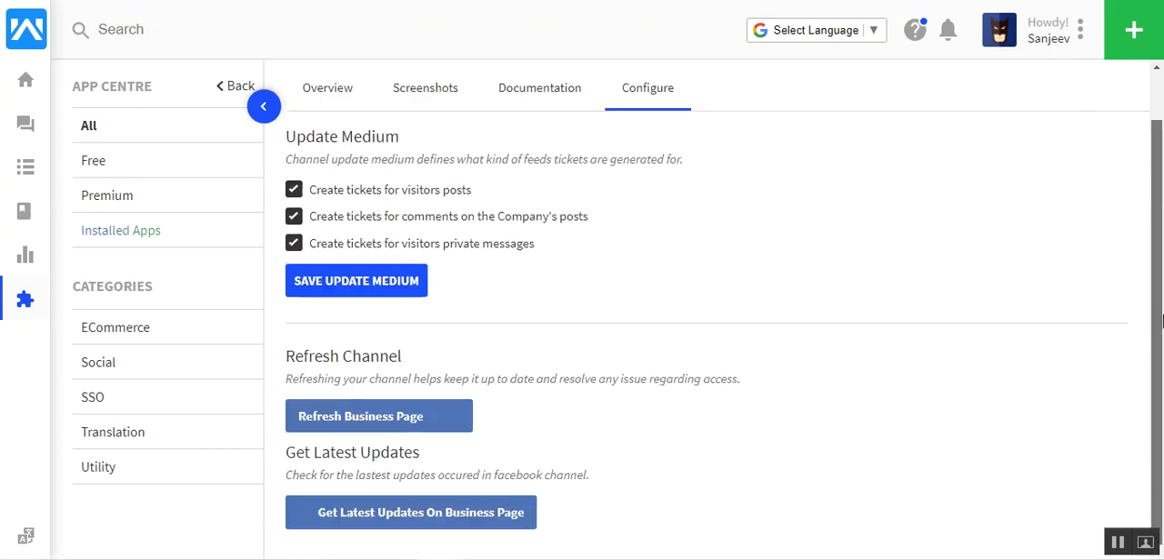
{"action": "left_click", "coordinate": [383, 521]}
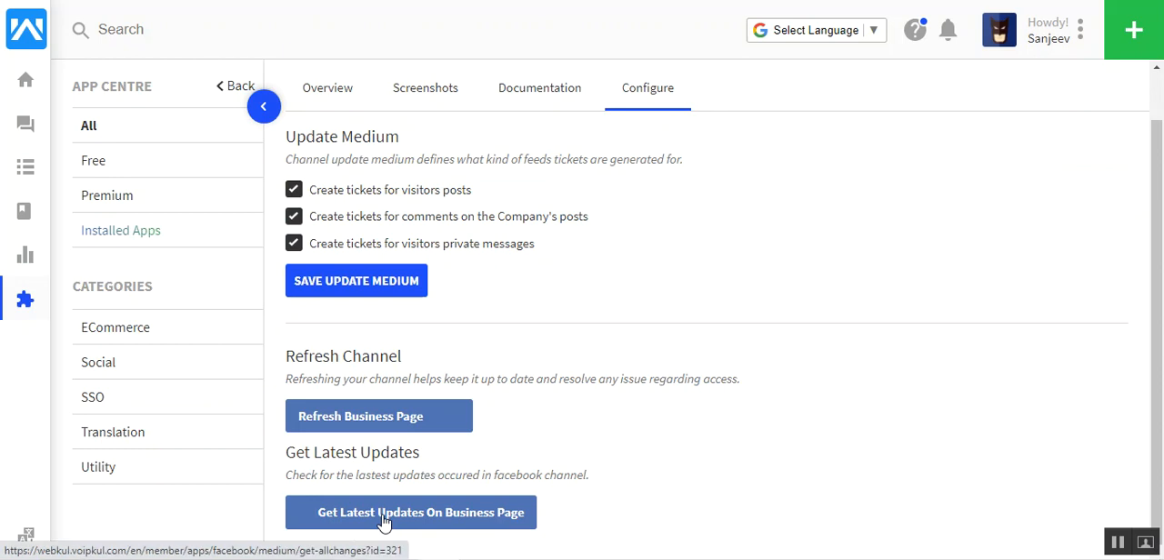
{"action": "left_click", "coordinate": [384, 521]}
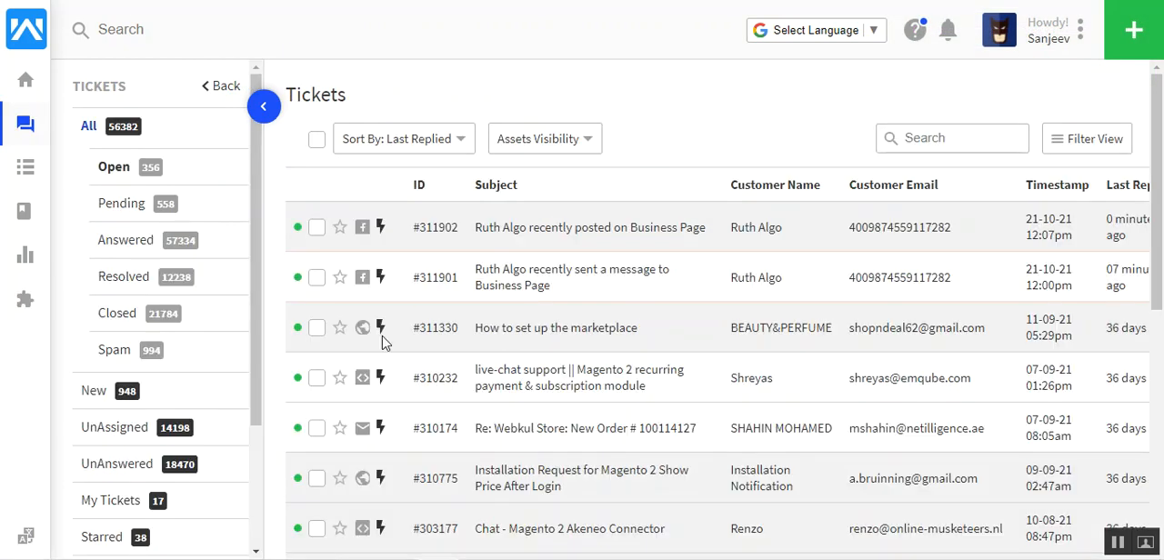
Open the ticket created from the visitor's post on Business Page
{"action": "left_click", "coordinate": [564, 232]}
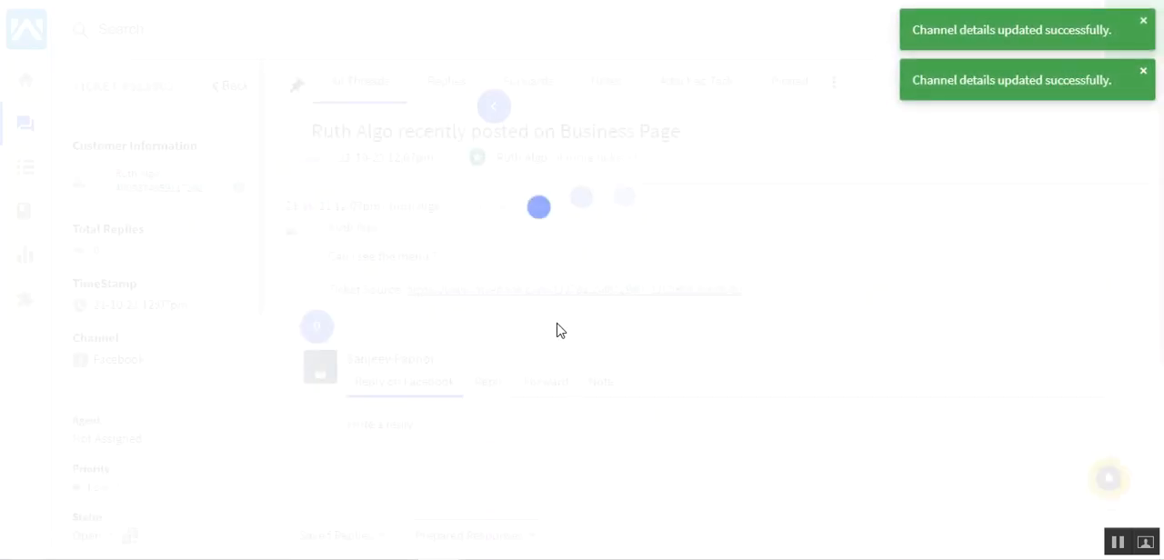